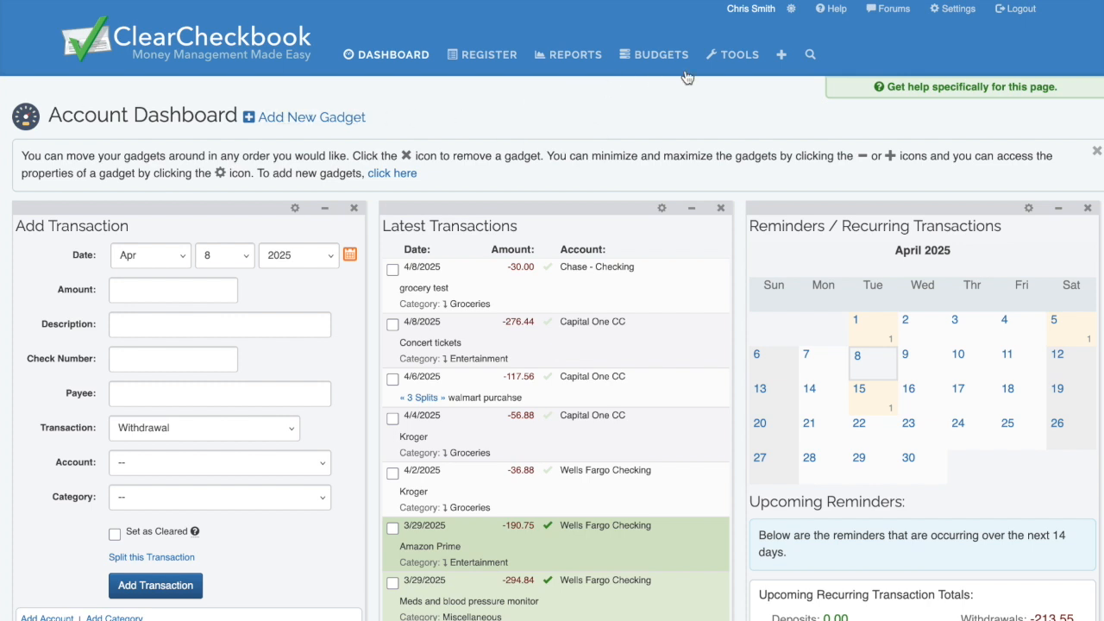
Open the Reminders / Recurring Transactions tool and review the upcoming reminders for April and May 2025.
{"action": "left_click", "coordinate": [725, 60]}
{"action": "left_click", "coordinate": [299, 181]}
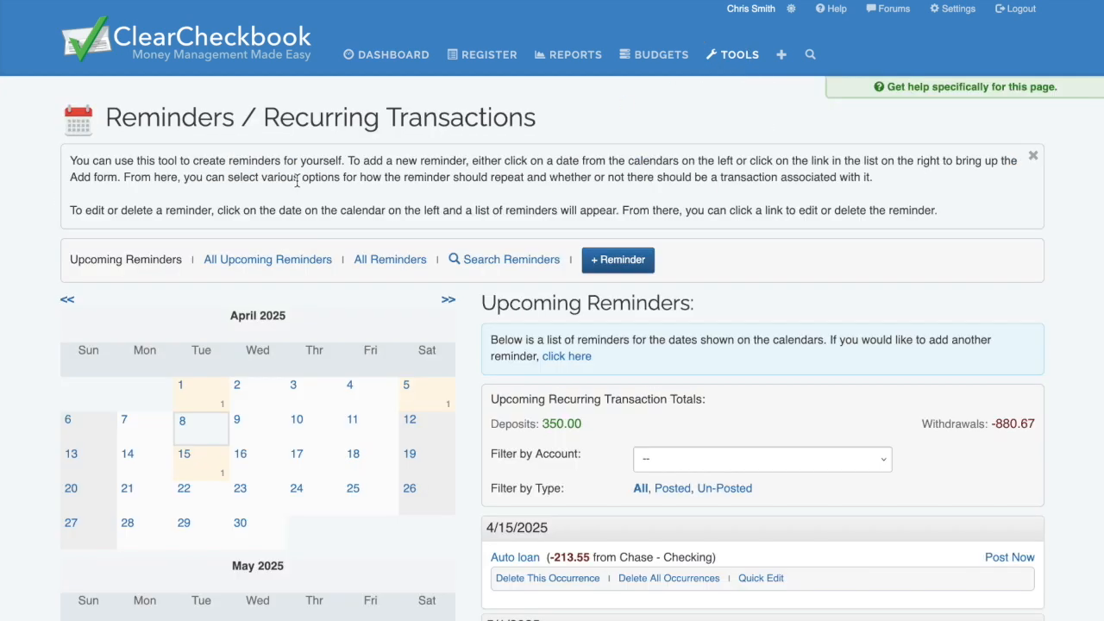
{"action": "scroll", "coordinate": [997, 243], "scroll_direction": "down", "scroll_amount": 3}
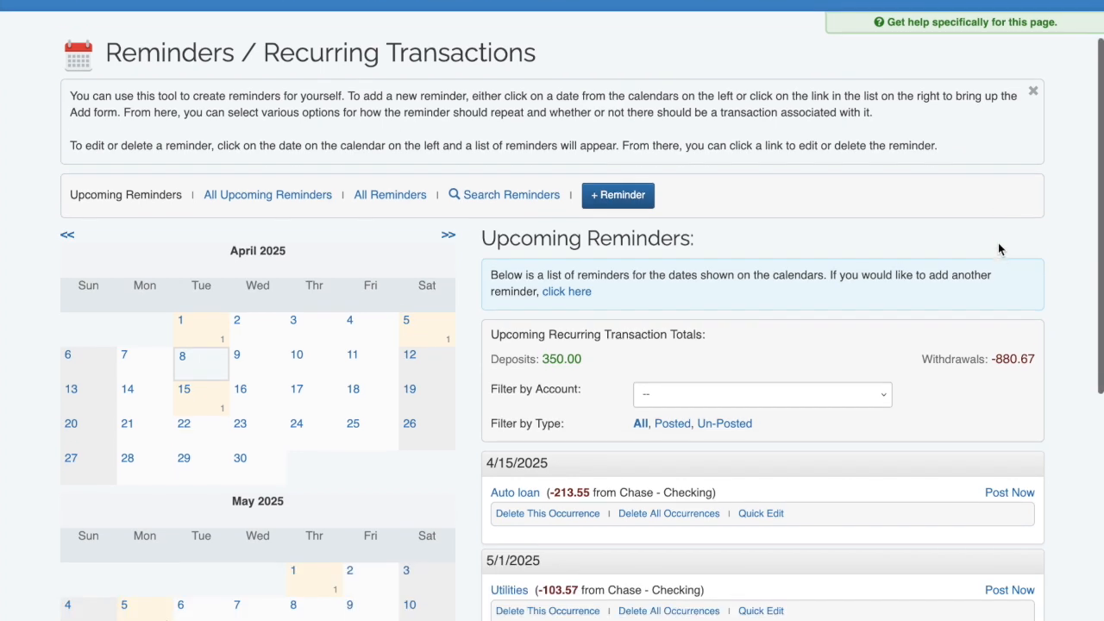
{"action": "scroll", "coordinate": [1051, 256], "scroll_direction": "down", "scroll_amount": 3}
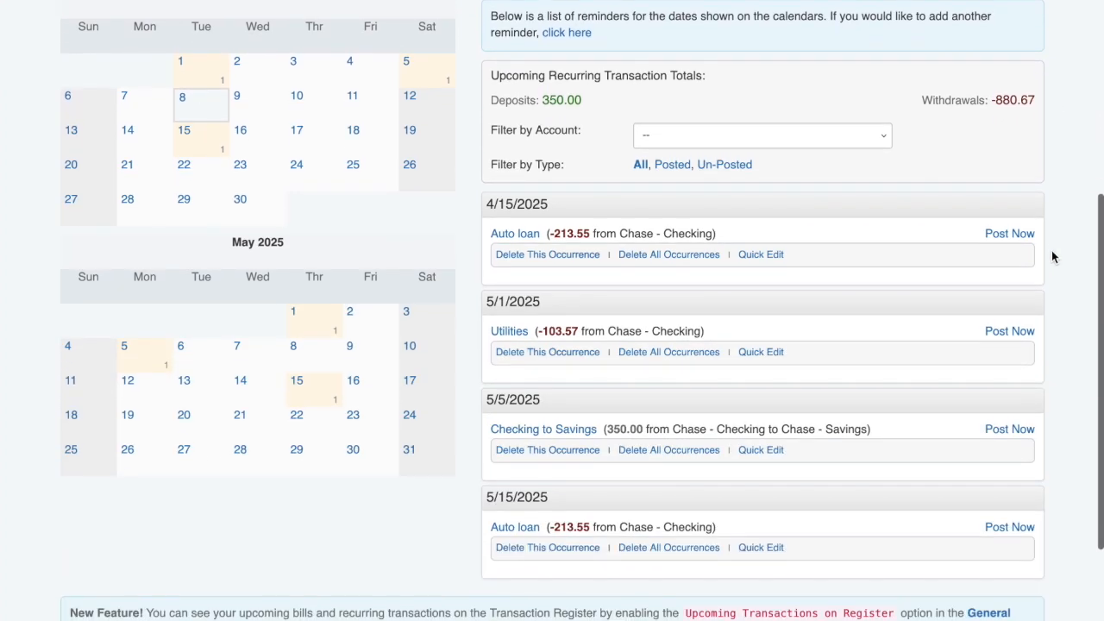
{"action": "scroll", "coordinate": [1051, 256], "scroll_direction": "up", "scroll_amount": 2}
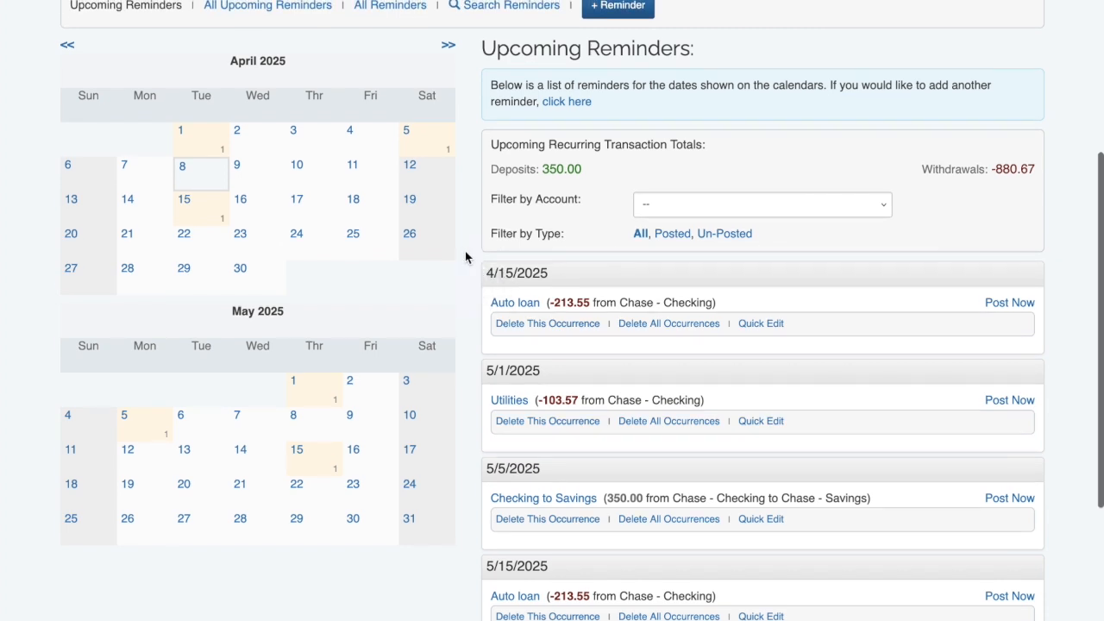
Look at the June and July 2025 reminders, return to April and May, and check the account filter choices.
{"action": "left_click", "coordinate": [449, 45]}
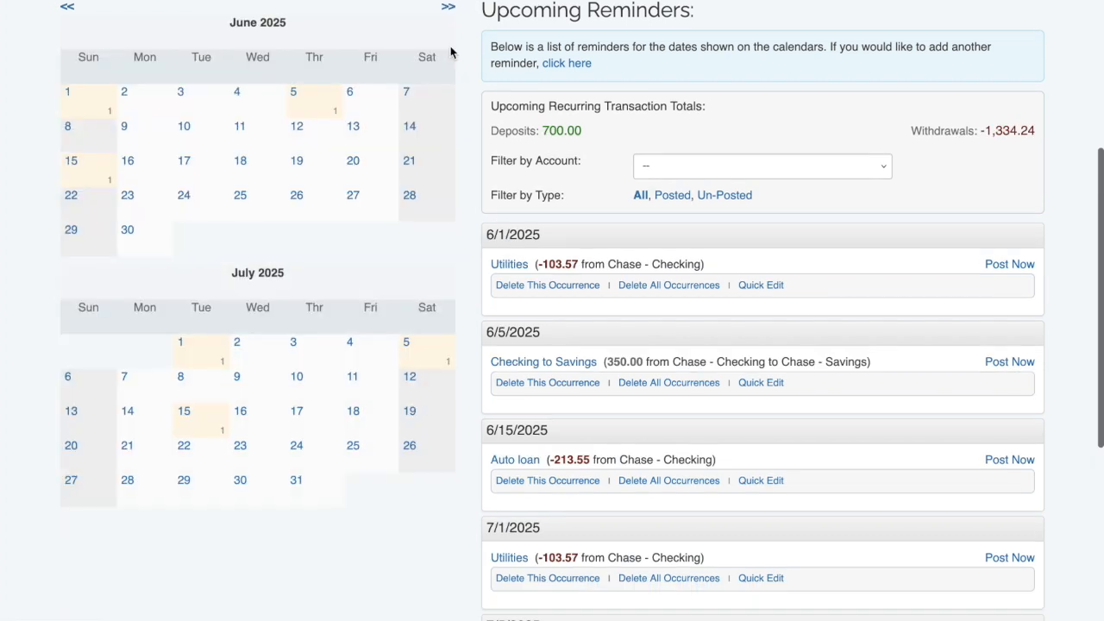
{"action": "left_click", "coordinate": [67, 9]}
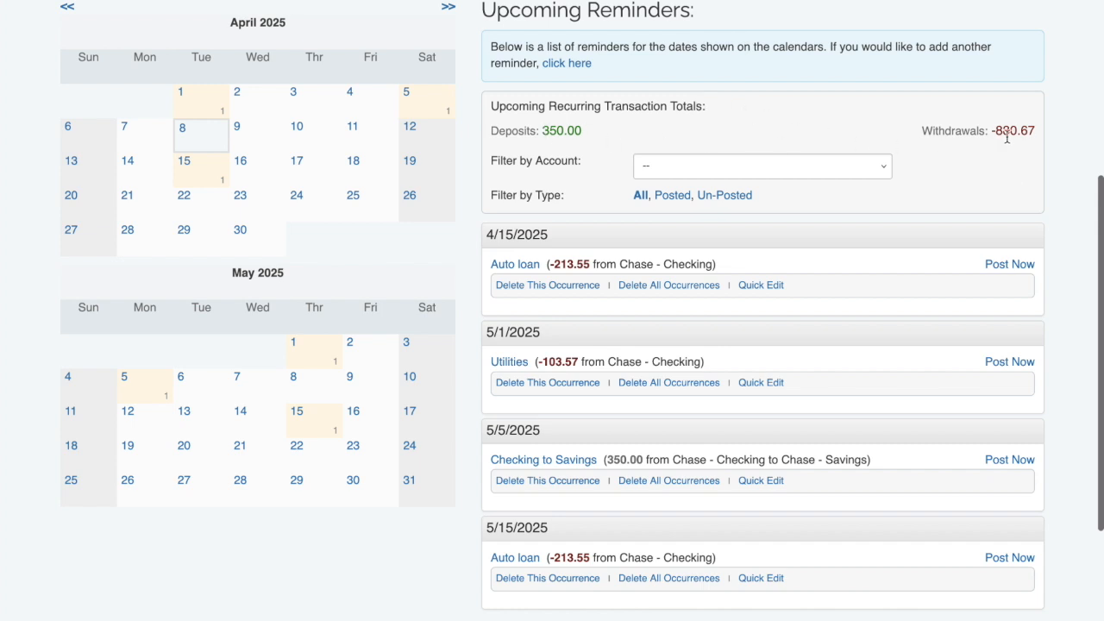
{"action": "left_click", "coordinate": [882, 169]}
{"action": "left_click", "coordinate": [903, 172]}
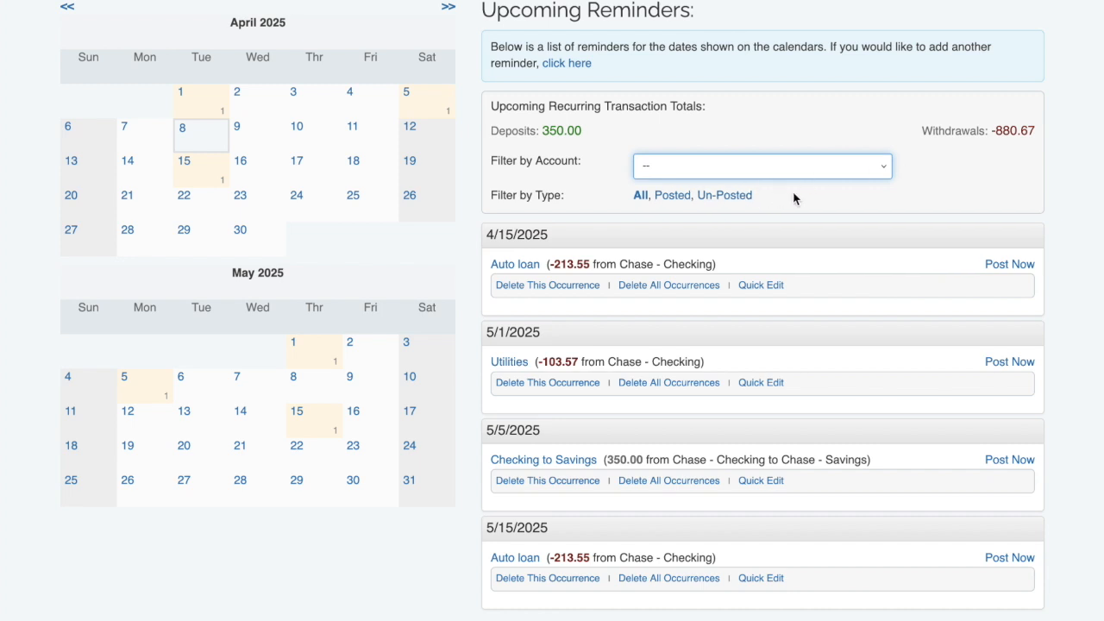
Show all upcoming reminders and look through the full list of occurrences.
{"action": "scroll", "coordinate": [920, 203], "scroll_direction": "up", "scroll_amount": 2}
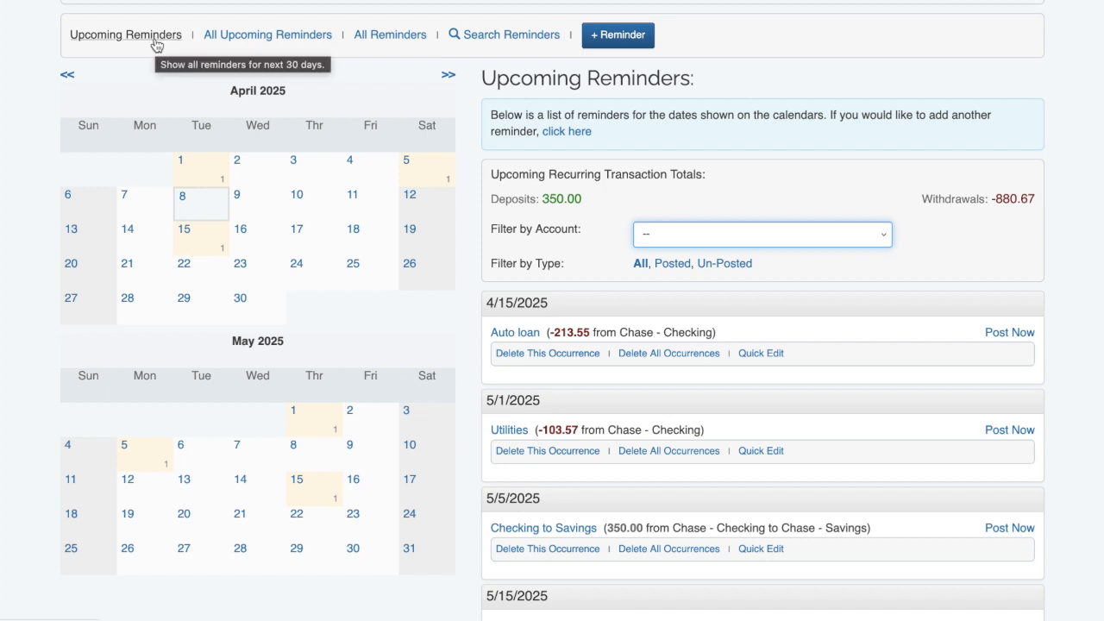
{"action": "left_click", "coordinate": [226, 41]}
{"action": "scroll", "coordinate": [233, 37], "scroll_direction": "down", "scroll_amount": 1}
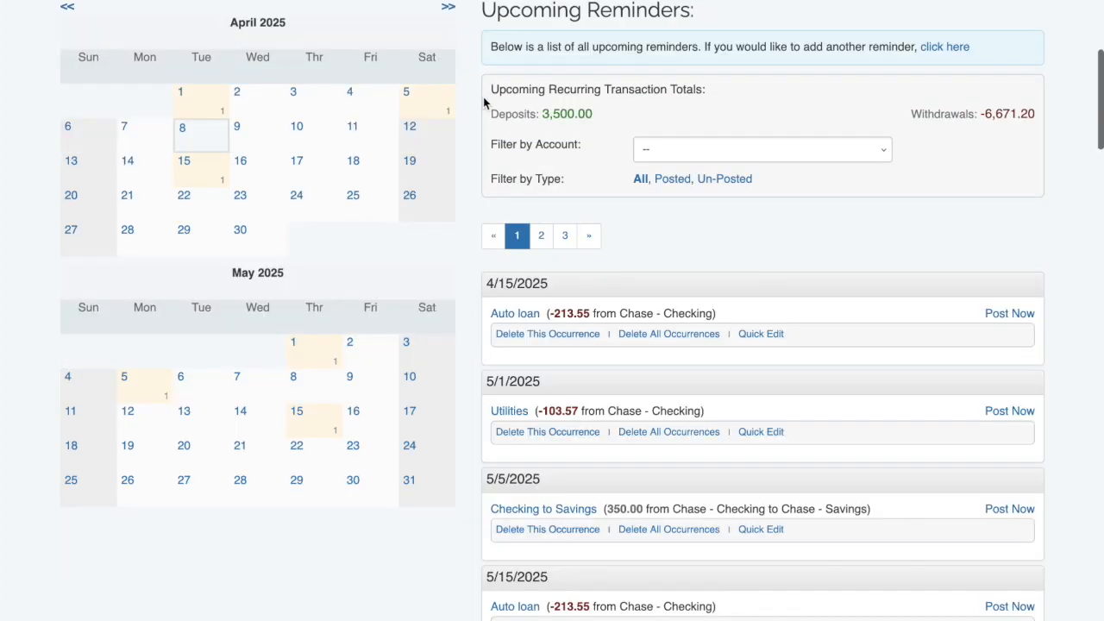
{"action": "scroll", "coordinate": [572, 262], "scroll_direction": "down", "scroll_amount": 2}
{"action": "scroll", "coordinate": [570, 265], "scroll_direction": "down", "scroll_amount": 5}
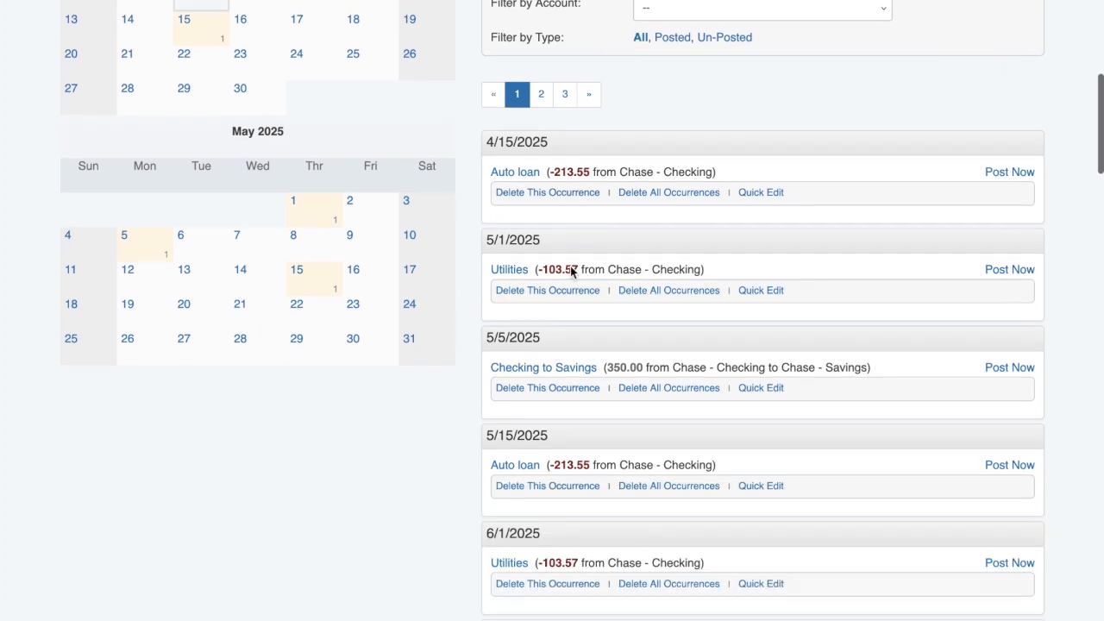
{"action": "scroll", "coordinate": [570, 265], "scroll_direction": "up", "scroll_amount": 5}
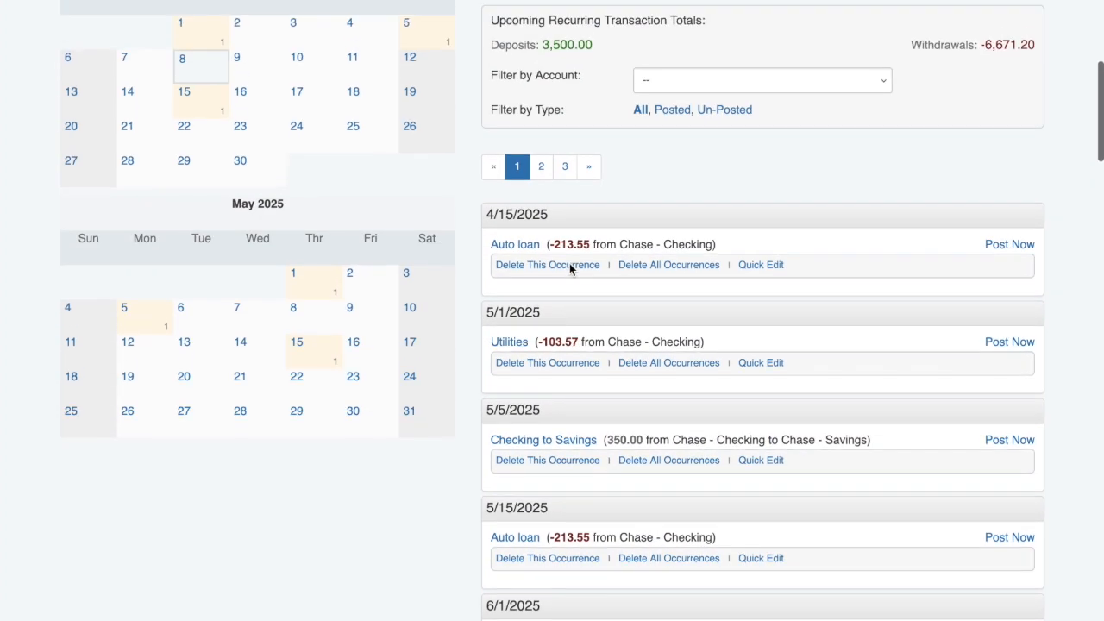
Show the list of all reminders and review each reminder's date range.
{"action": "scroll", "coordinate": [569, 263], "scroll_direction": "up", "scroll_amount": 2}
{"action": "left_click", "coordinate": [389, 62]}
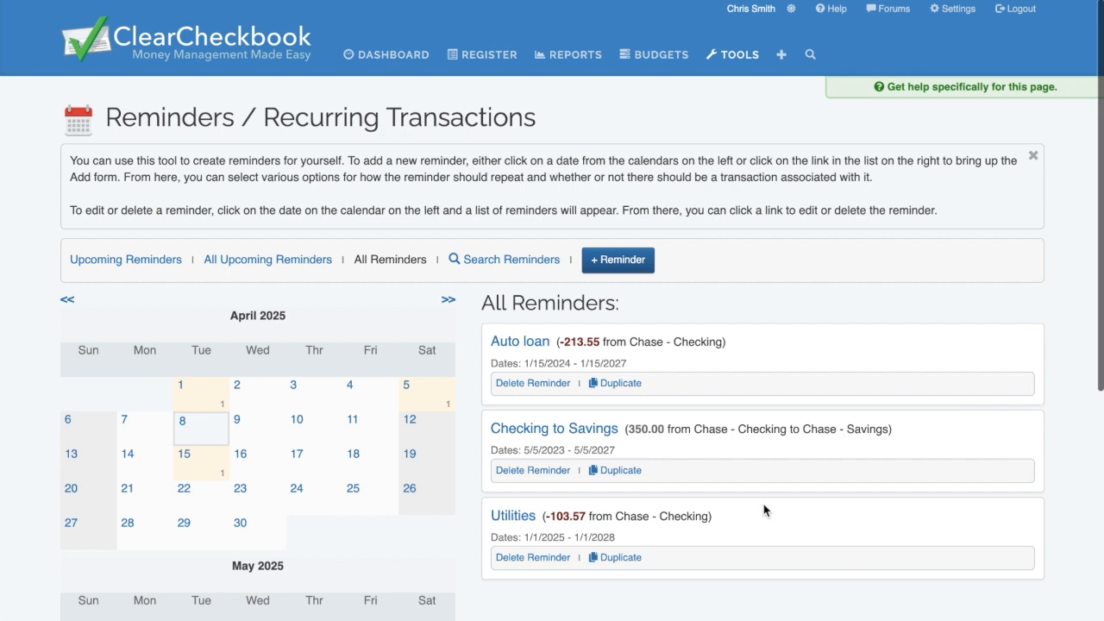
{"action": "scroll", "coordinate": [763, 511], "scroll_direction": "down", "scroll_amount": 2}
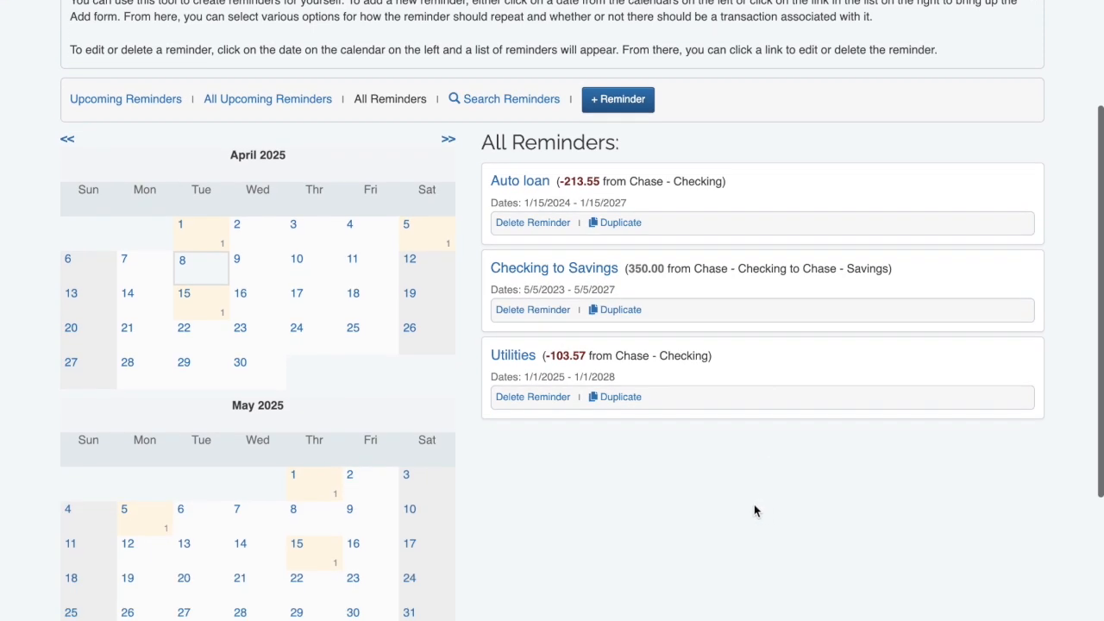
Examine the keyword and date range options for searching reminders, and return to the upcoming reminders view.
{"action": "left_click", "coordinate": [505, 100]}
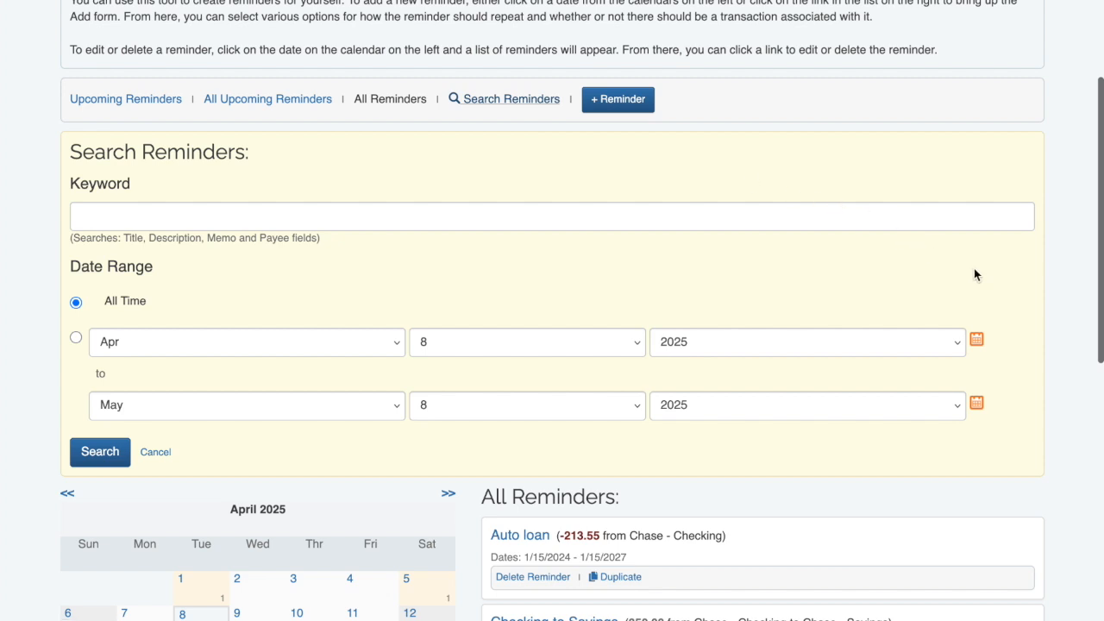
{"action": "scroll", "coordinate": [973, 271], "scroll_direction": "down", "scroll_amount": 1}
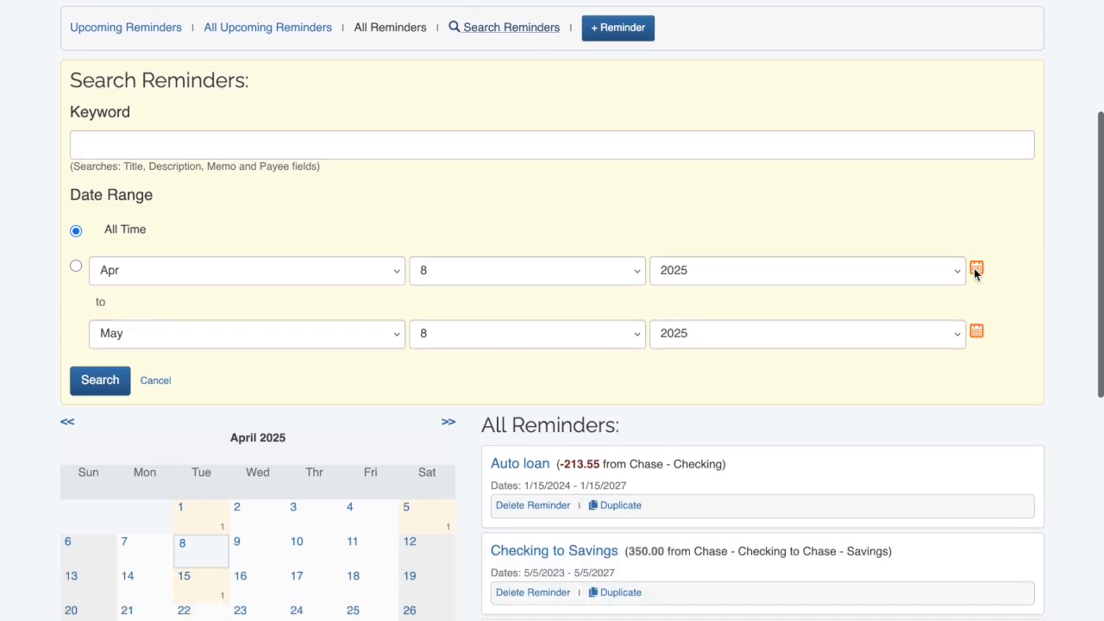
{"action": "scroll", "coordinate": [787, 227], "scroll_direction": "up", "scroll_amount": 1}
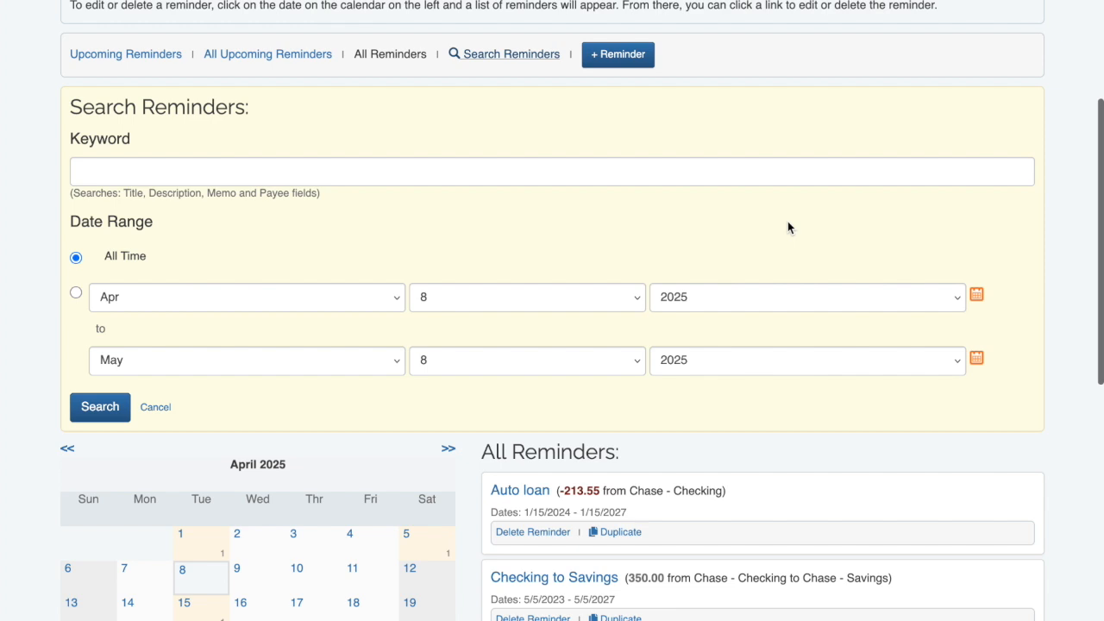
{"action": "left_click", "coordinate": [128, 62]}
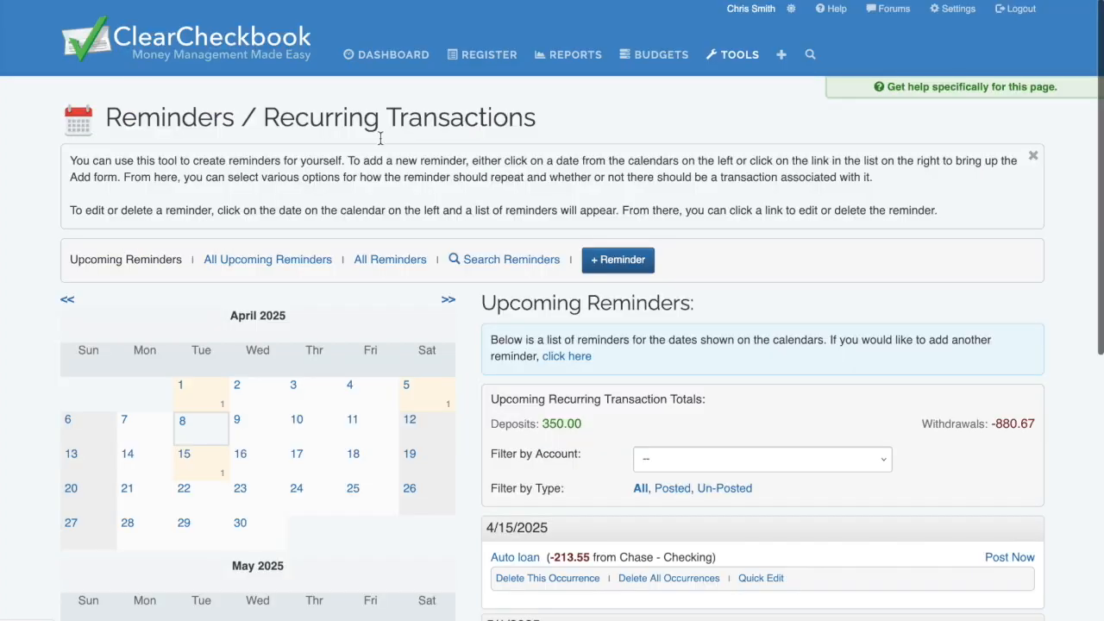
Start a new reminder with the description "Sample Reminder".
{"action": "scroll", "coordinate": [620, 208], "scroll_direction": "down", "scroll_amount": 3}
{"action": "left_click", "coordinate": [617, 149]}
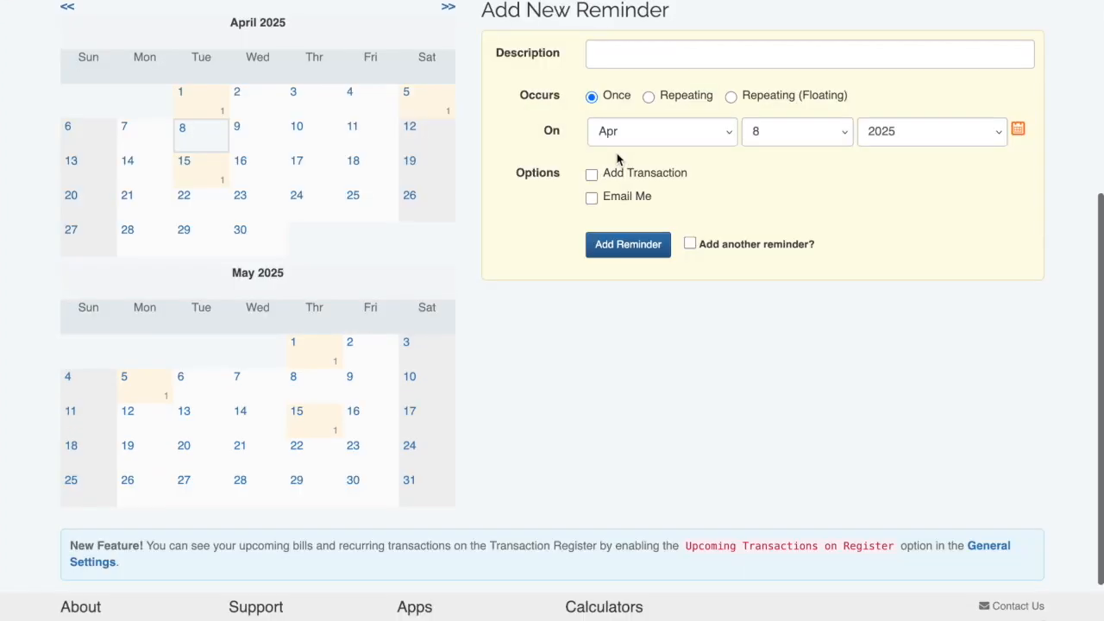
{"action": "left_click", "coordinate": [618, 54]}
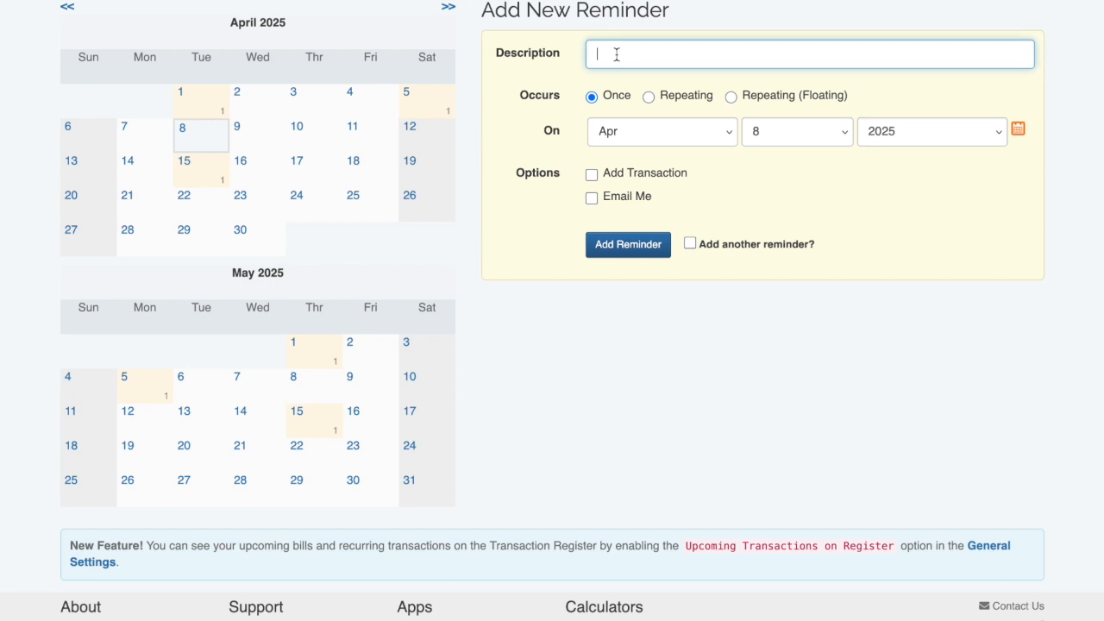
{"action": "type", "text": "Sample Reminder"}
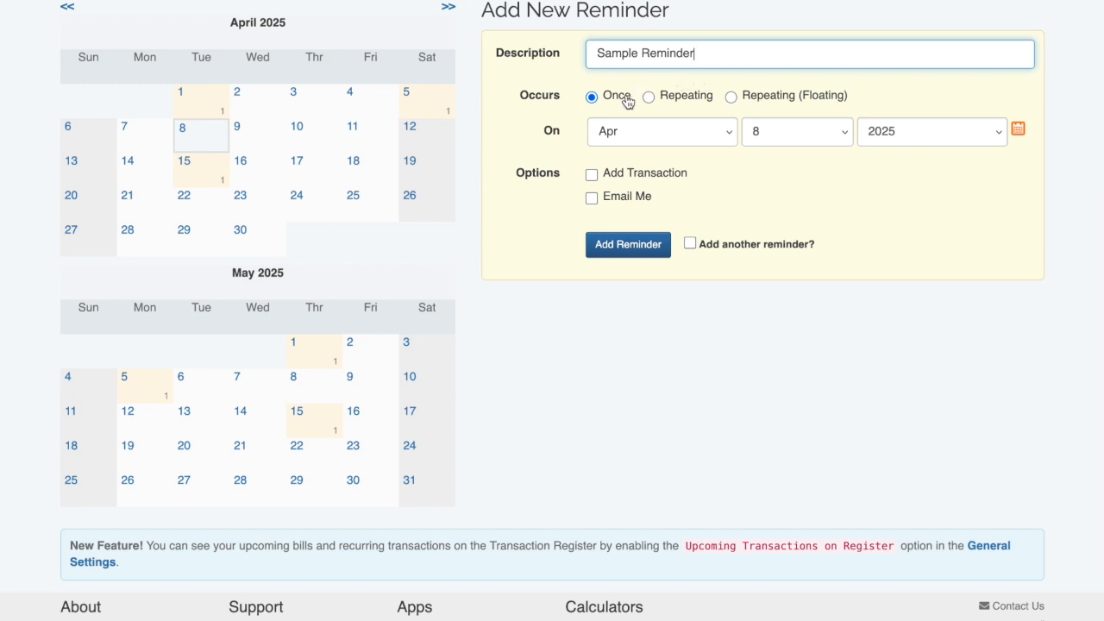
Set the new reminder to repeat every 2 weeks.
{"action": "left_click", "coordinate": [690, 95]}
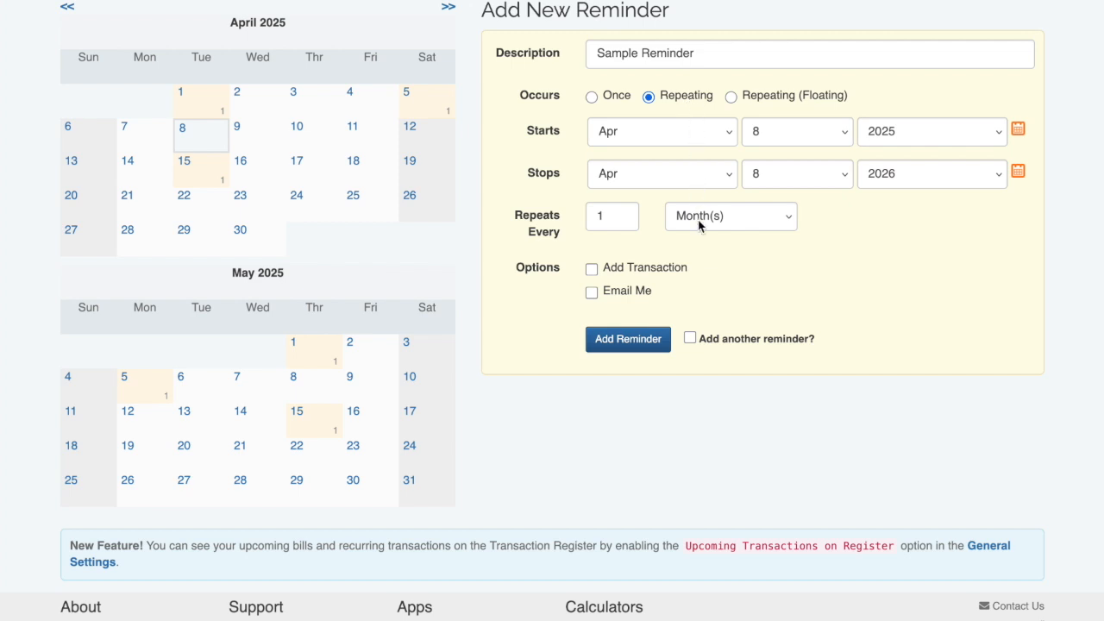
{"action": "left_click", "coordinate": [788, 222]}
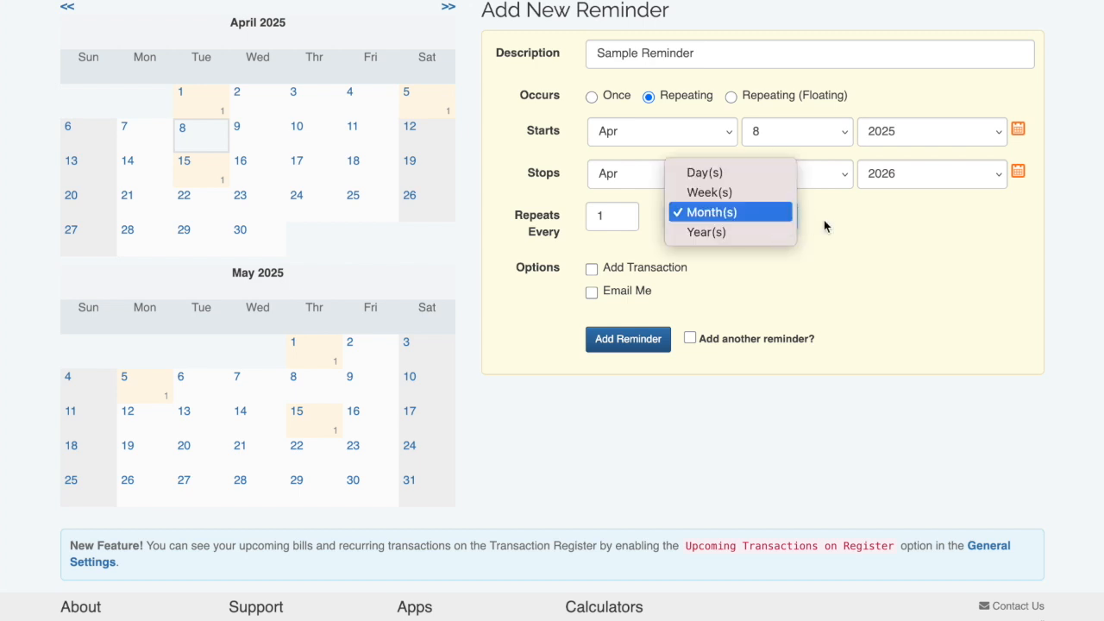
{"action": "left_click", "coordinate": [824, 223]}
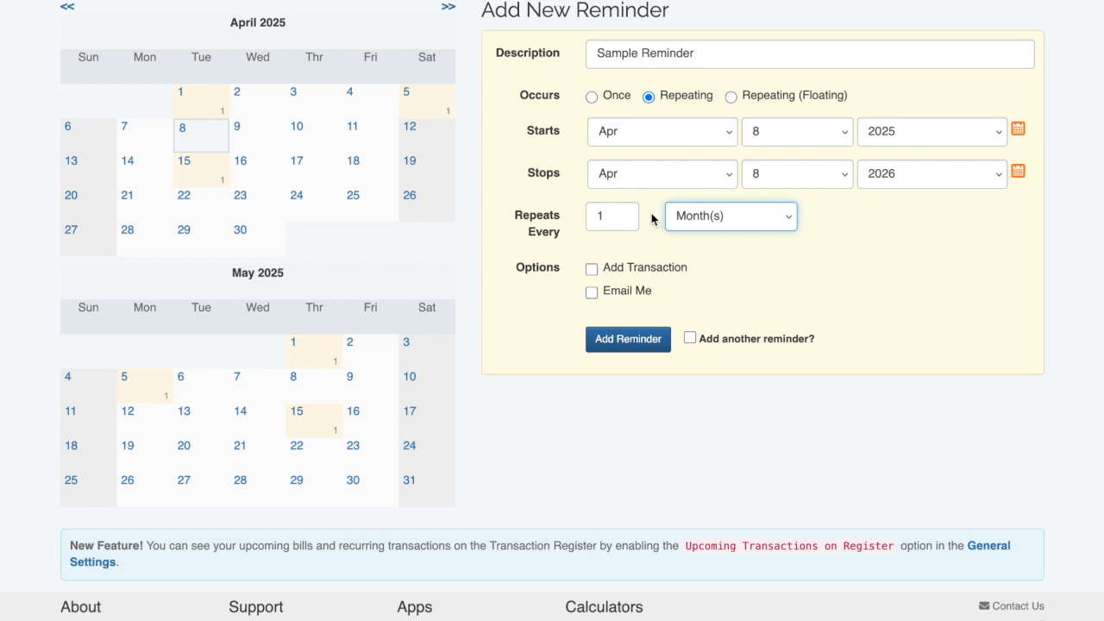
{"action": "left_click", "coordinate": [574, 214]}
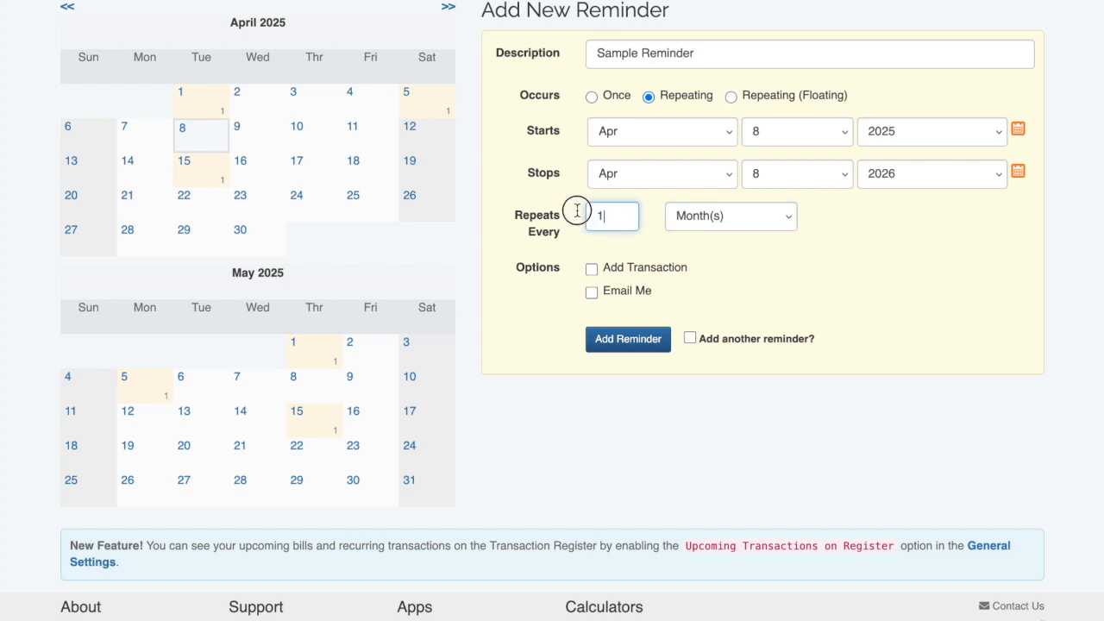
{"action": "type", "text": "2"}
{"action": "left_click", "coordinate": [734, 229]}
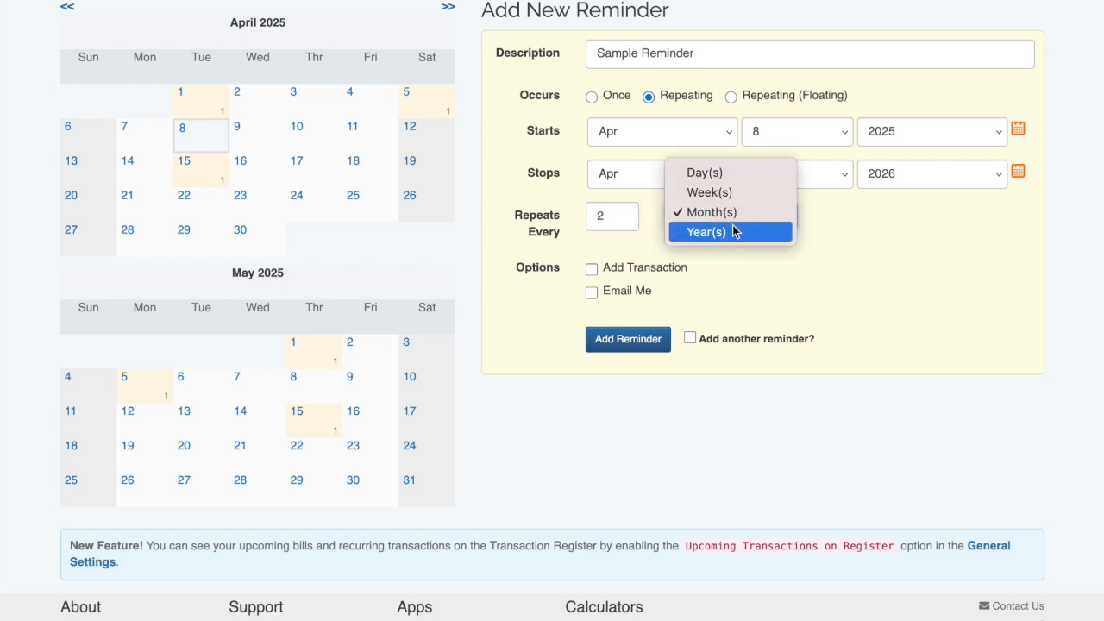
{"action": "left_click", "coordinate": [726, 191]}
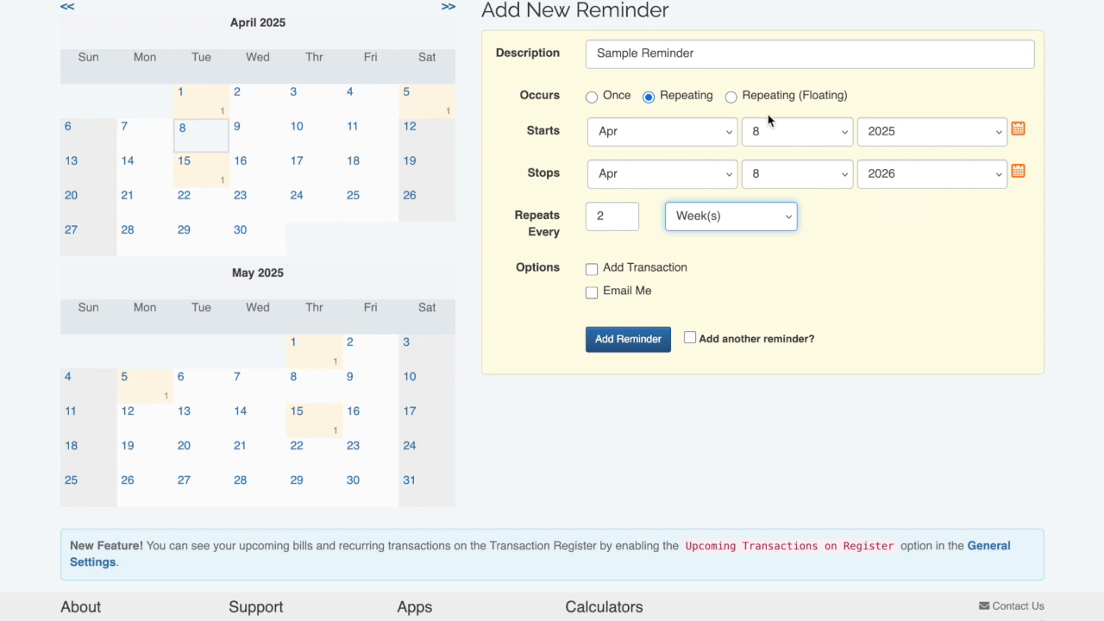
Make the reminder a floating repeat that occurs every first Wednesday.
{"action": "left_click", "coordinate": [747, 99]}
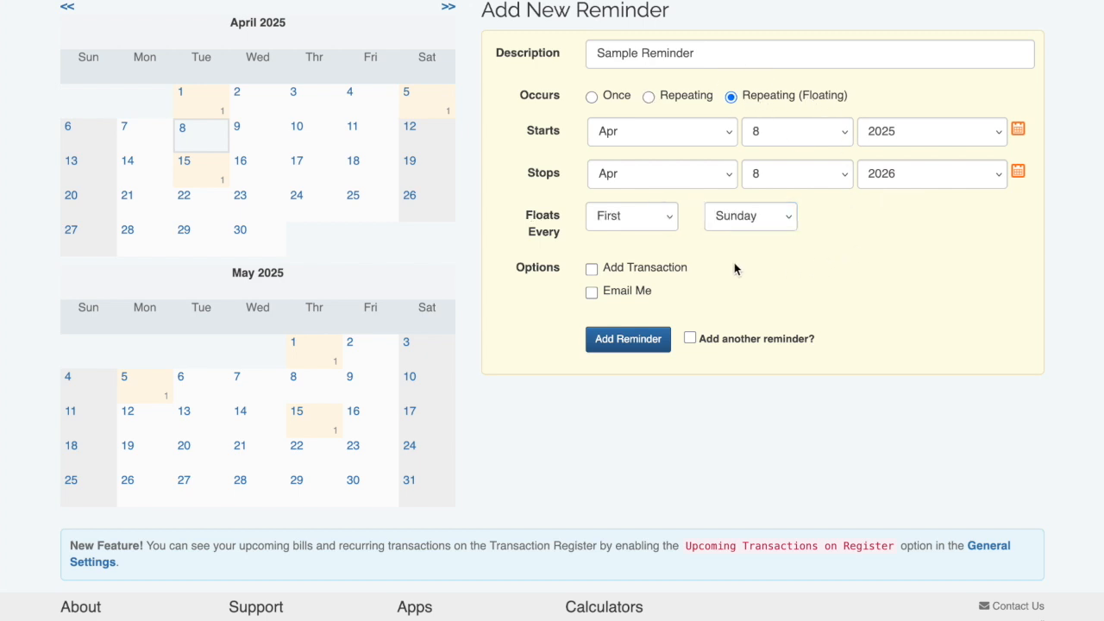
{"action": "left_click", "coordinate": [671, 221]}
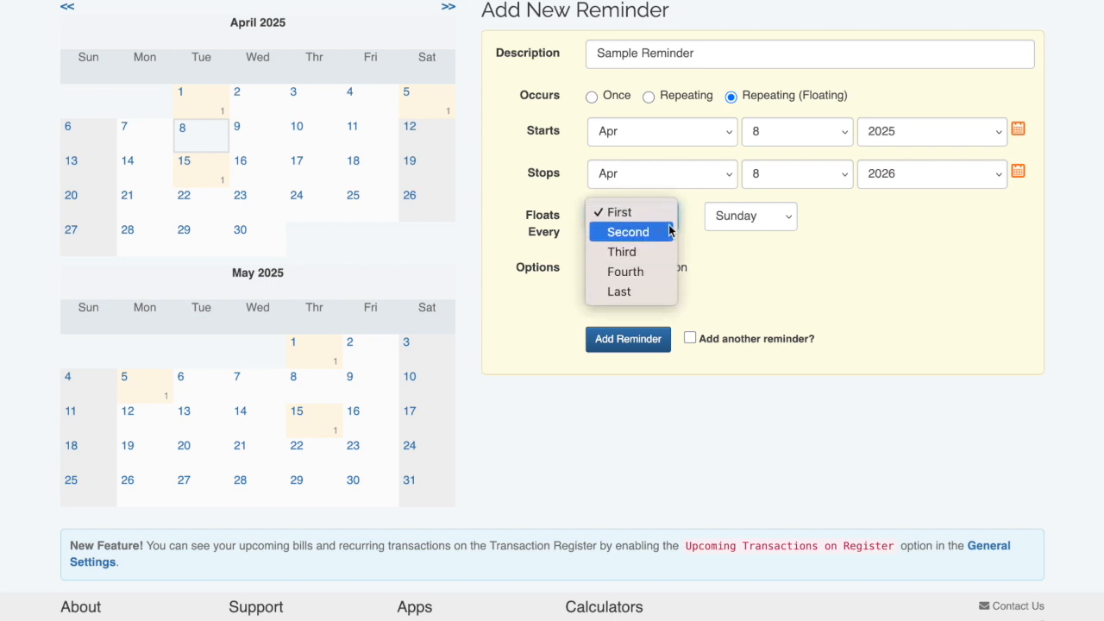
{"action": "left_click", "coordinate": [630, 212]}
{"action": "left_click", "coordinate": [731, 217]}
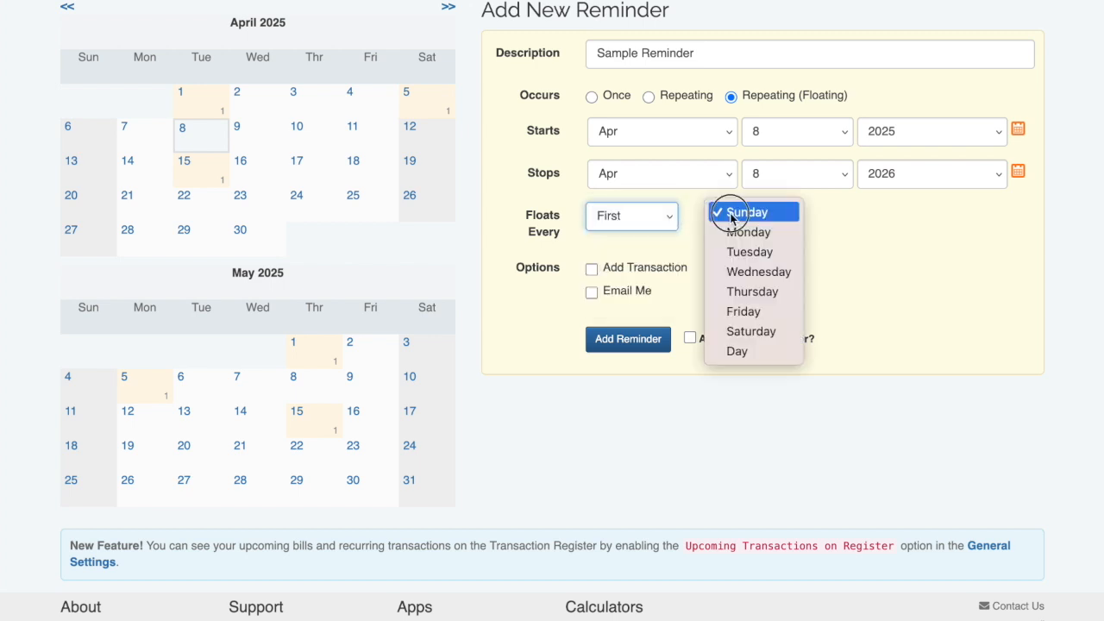
{"action": "left_click", "coordinate": [750, 273]}
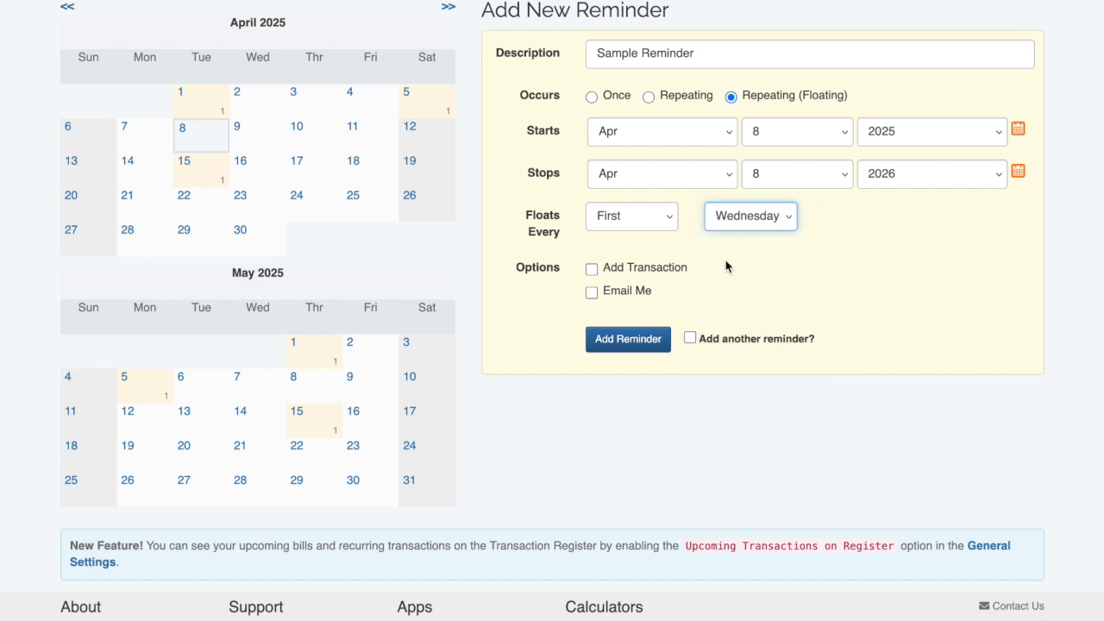
Enable adding a transaction with the reminder and check which bills can be associated, leaving none selected.
{"action": "left_click", "coordinate": [678, 271]}
{"action": "scroll", "coordinate": [745, 274], "scroll_direction": "down", "scroll_amount": 2}
{"action": "scroll", "coordinate": [745, 275], "scroll_direction": "down", "scroll_amount": 3}
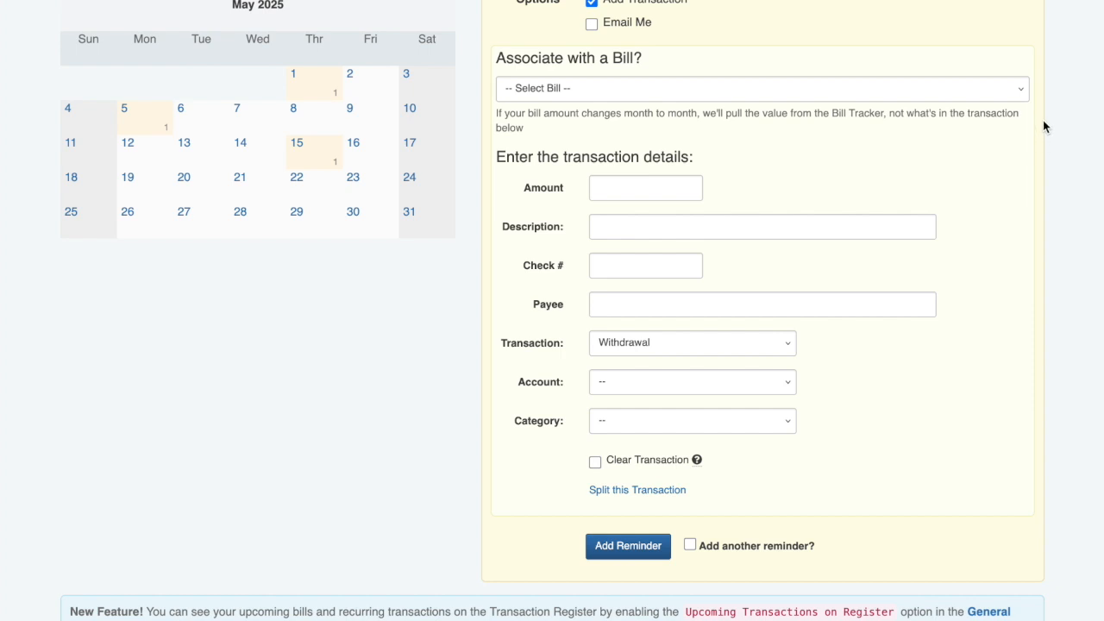
{"action": "left_click", "coordinate": [1023, 90]}
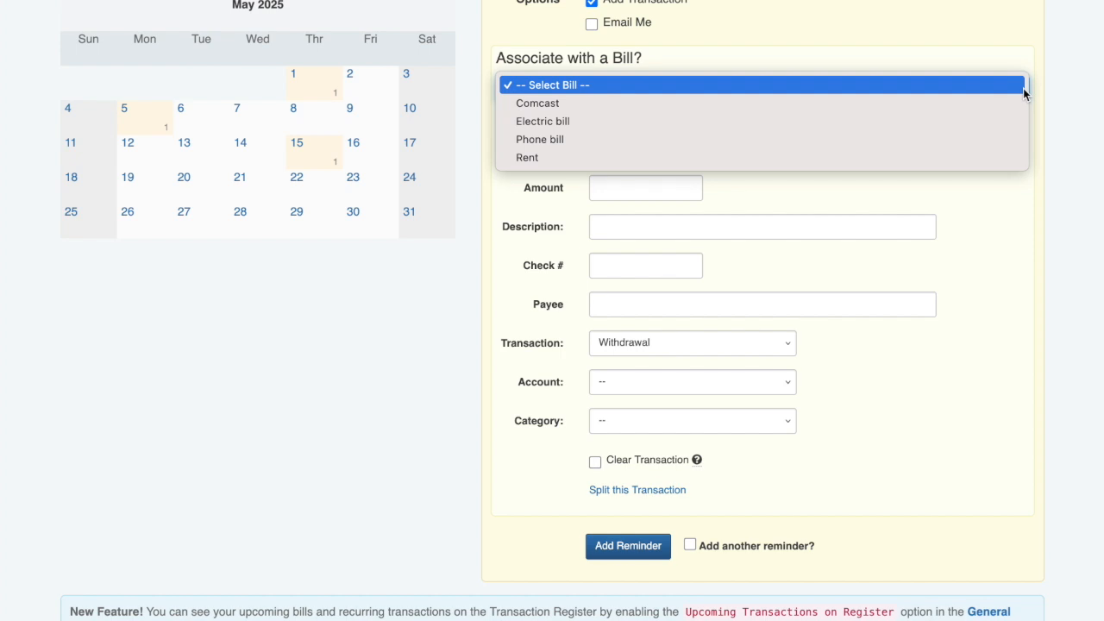
{"action": "left_click", "coordinate": [1023, 88]}
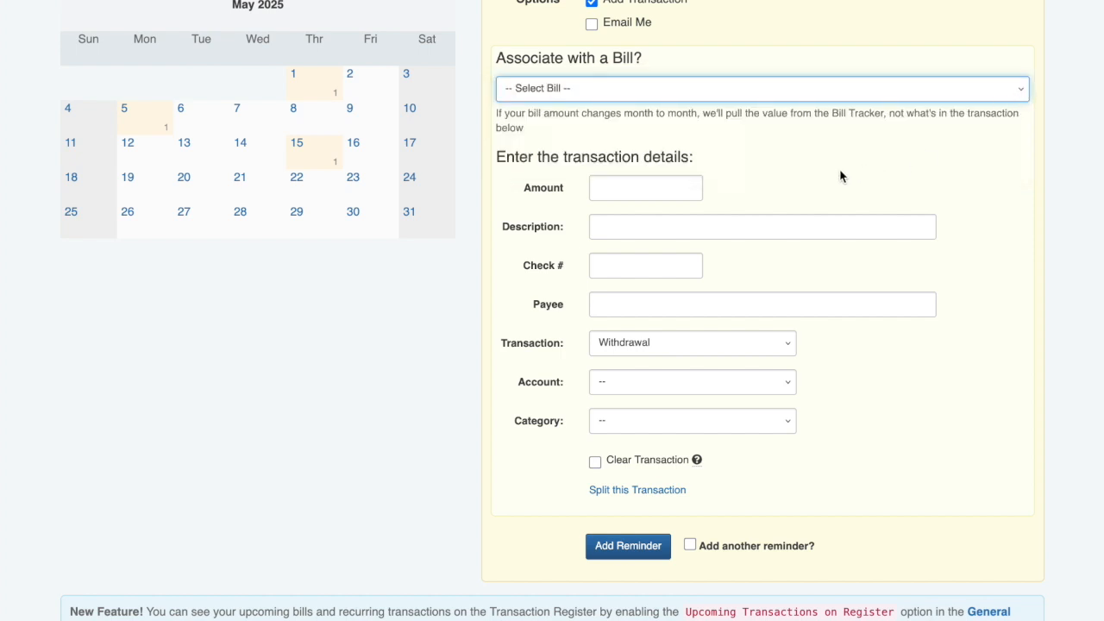
Enter 3000 as the transaction amount and "work salary" as its description.
{"action": "left_click", "coordinate": [695, 187]}
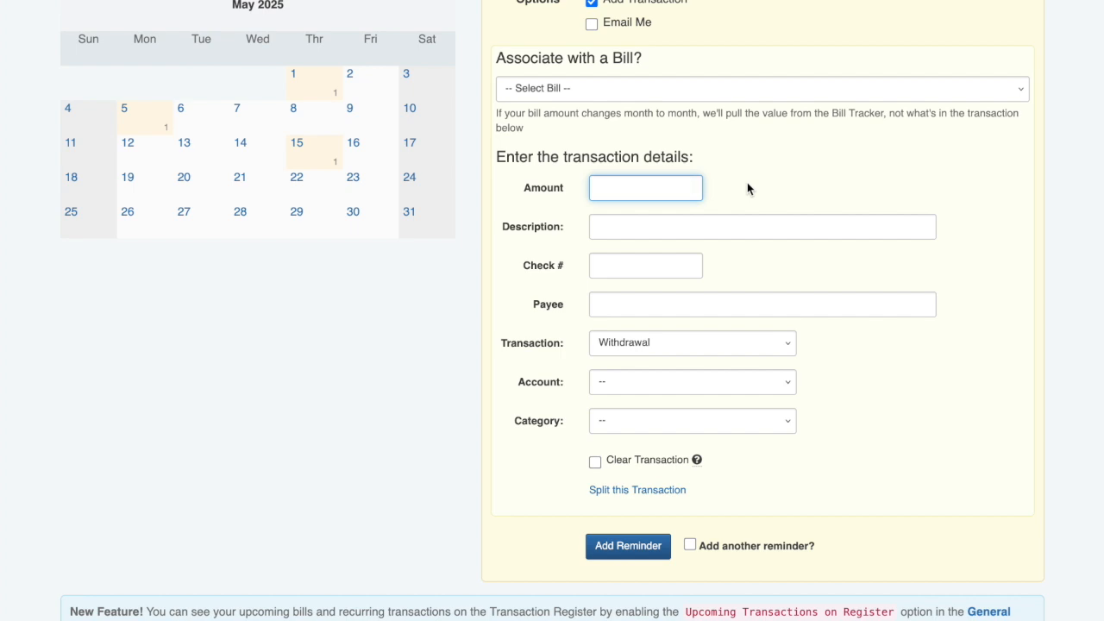
{"action": "type", "text": "3000"}
{"action": "key", "text": "Tab"}
{"action": "type", "text": "work salary"}
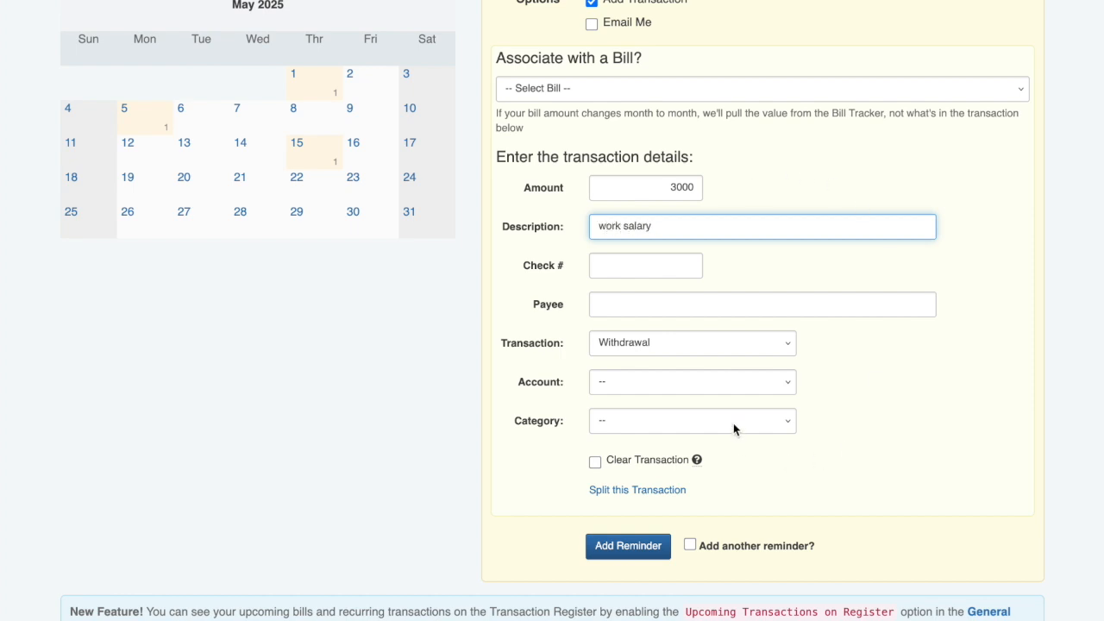
Make the transaction a deposit into the Chase - Checking account and add the reminder.
{"action": "left_click", "coordinate": [749, 346]}
{"action": "left_click", "coordinate": [743, 357]}
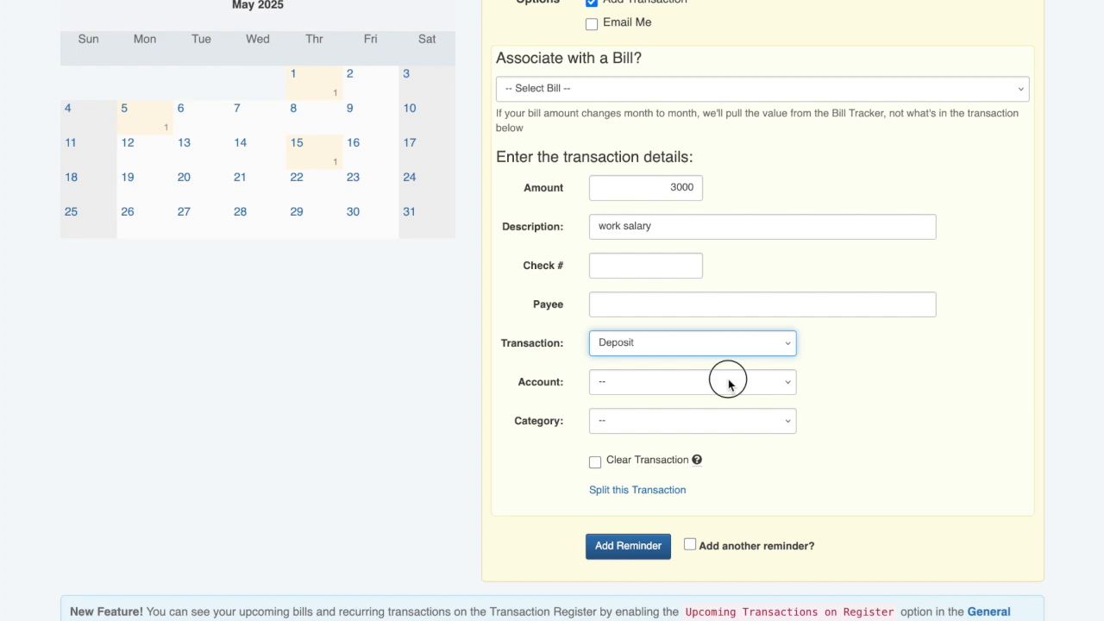
{"action": "left_click", "coordinate": [727, 382]}
{"action": "left_click", "coordinate": [726, 433]}
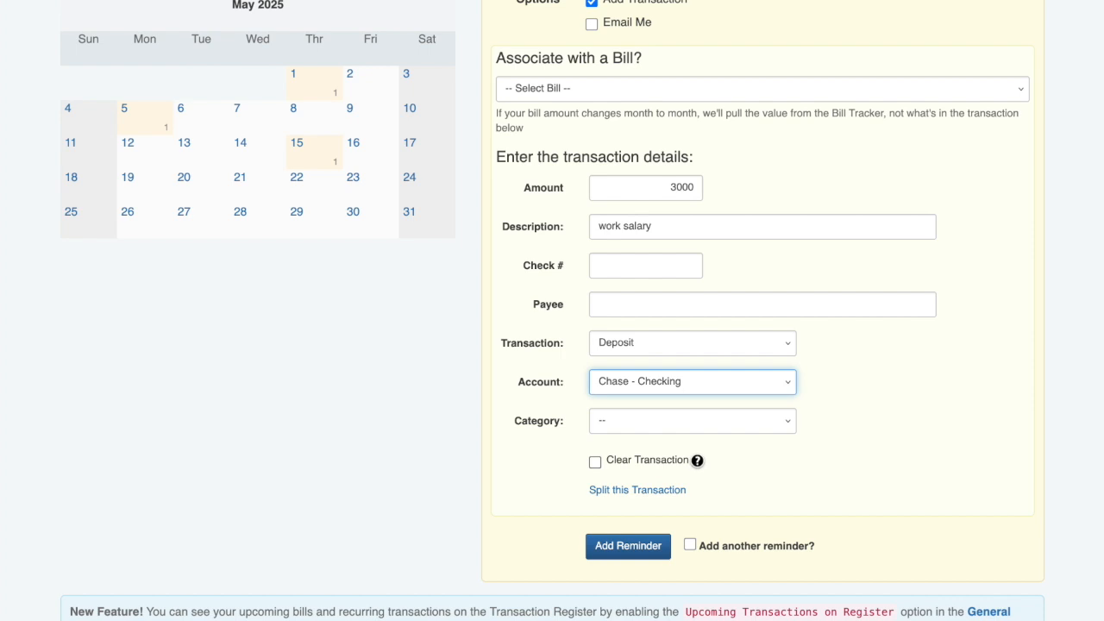
{"action": "mouse_move", "coordinate": [697, 460]}
{"action": "left_click", "coordinate": [640, 545]}
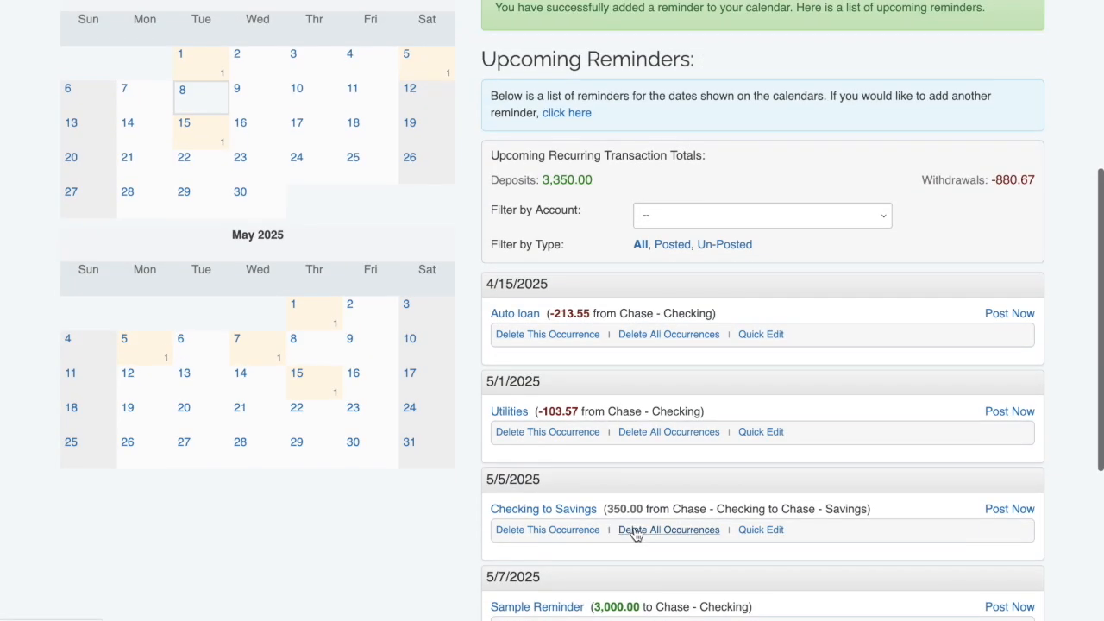
Post the 4/15/2025 Auto loan occurrence from the upcoming reminders immediately.
{"action": "scroll", "coordinate": [635, 534], "scroll_direction": "down", "scroll_amount": 2}
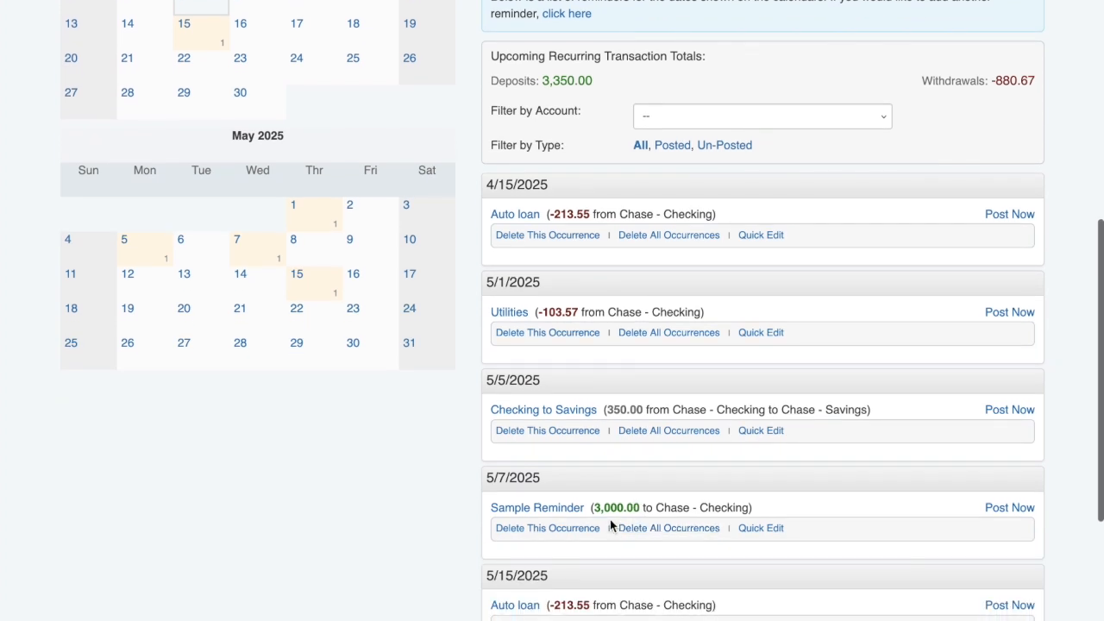
{"action": "scroll", "coordinate": [485, 499], "scroll_direction": "down", "scroll_amount": 2}
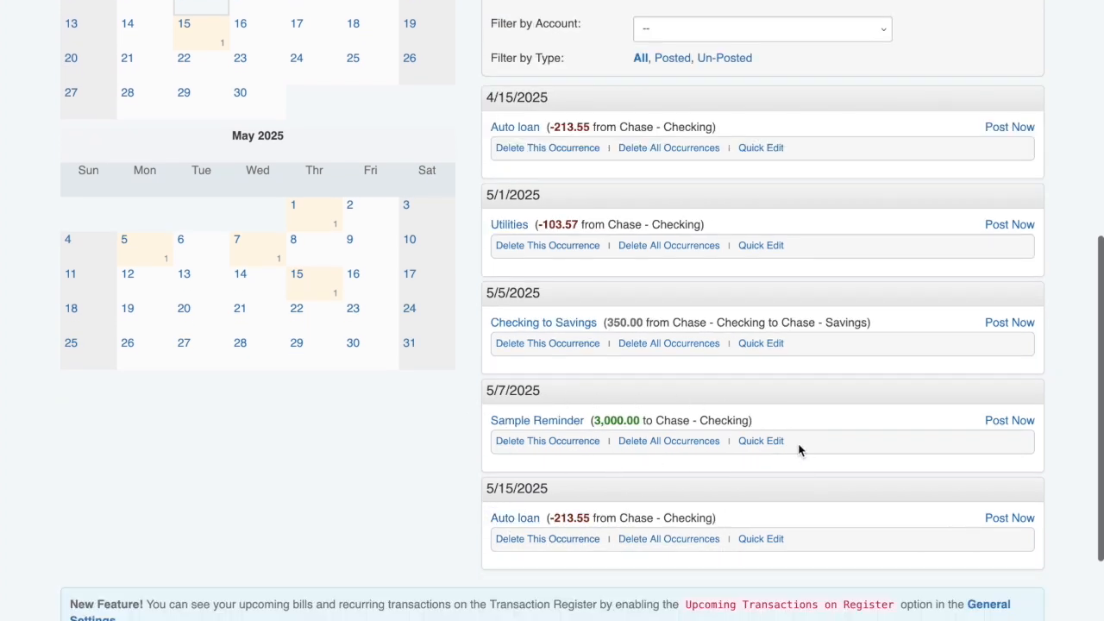
{"action": "scroll", "coordinate": [799, 447], "scroll_direction": "up", "scroll_amount": 1}
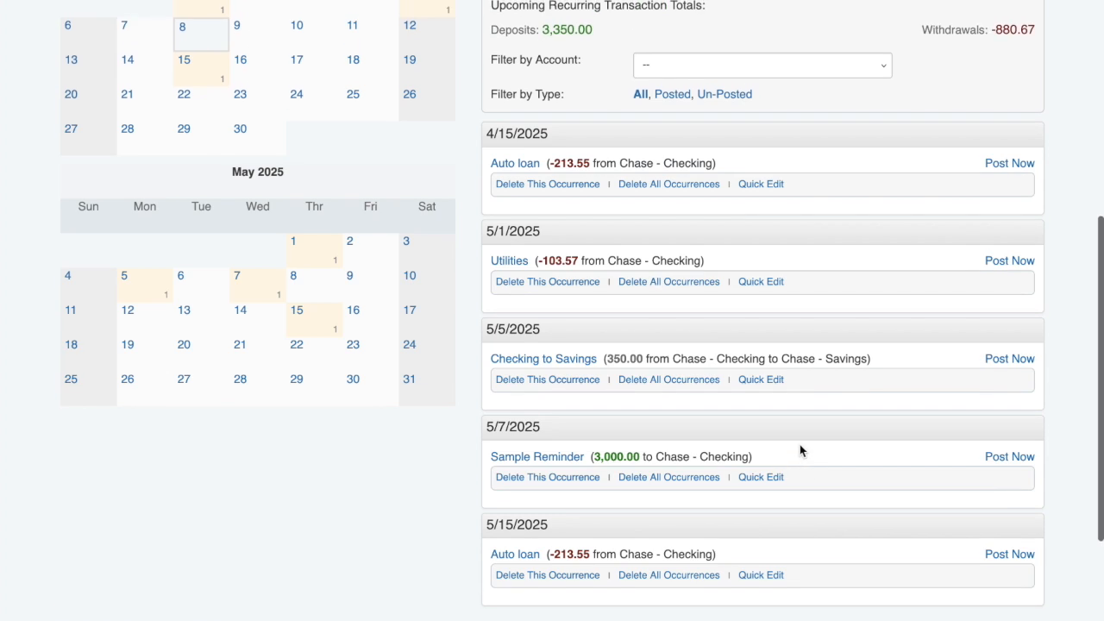
{"action": "scroll", "coordinate": [802, 452], "scroll_direction": "up", "scroll_amount": 1}
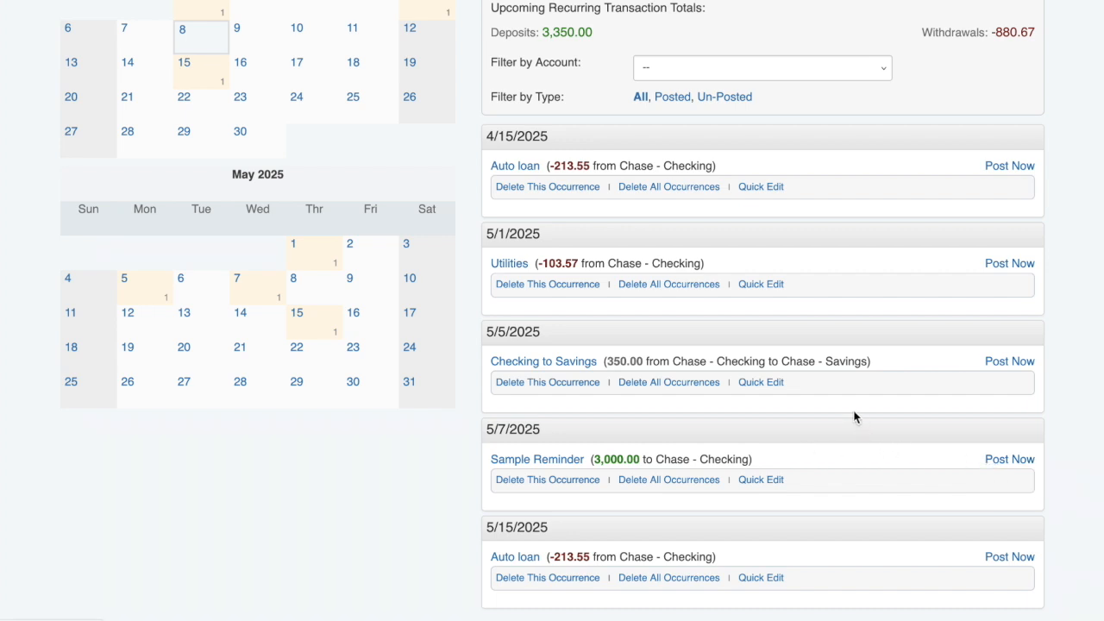
{"action": "left_click", "coordinate": [1004, 171]}
Check the transaction register for the posted car payment.
{"action": "scroll", "coordinate": [904, 170], "scroll_direction": "up", "scroll_amount": 5}
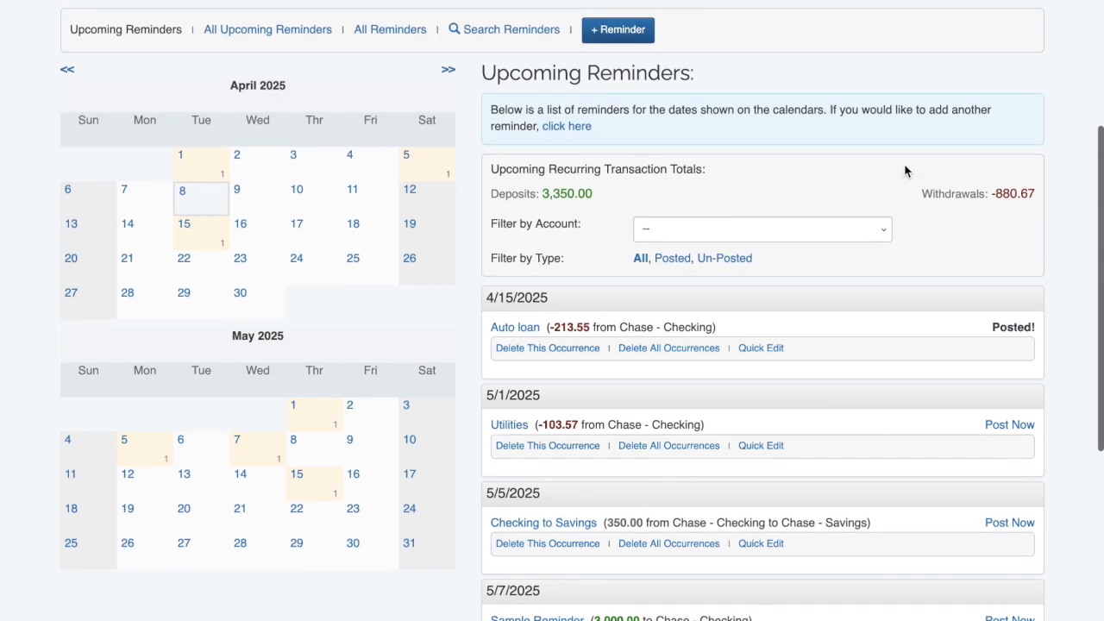
{"action": "scroll", "coordinate": [905, 170], "scroll_direction": "up", "scroll_amount": 1}
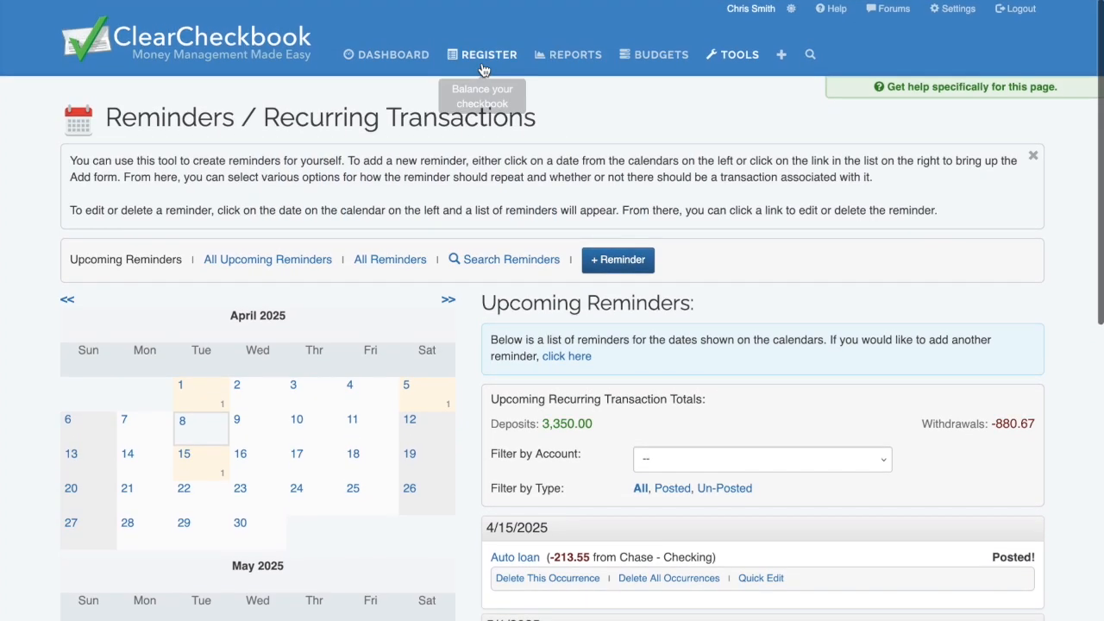
{"action": "scroll", "coordinate": [443, 210], "scroll_direction": "down", "scroll_amount": 4}
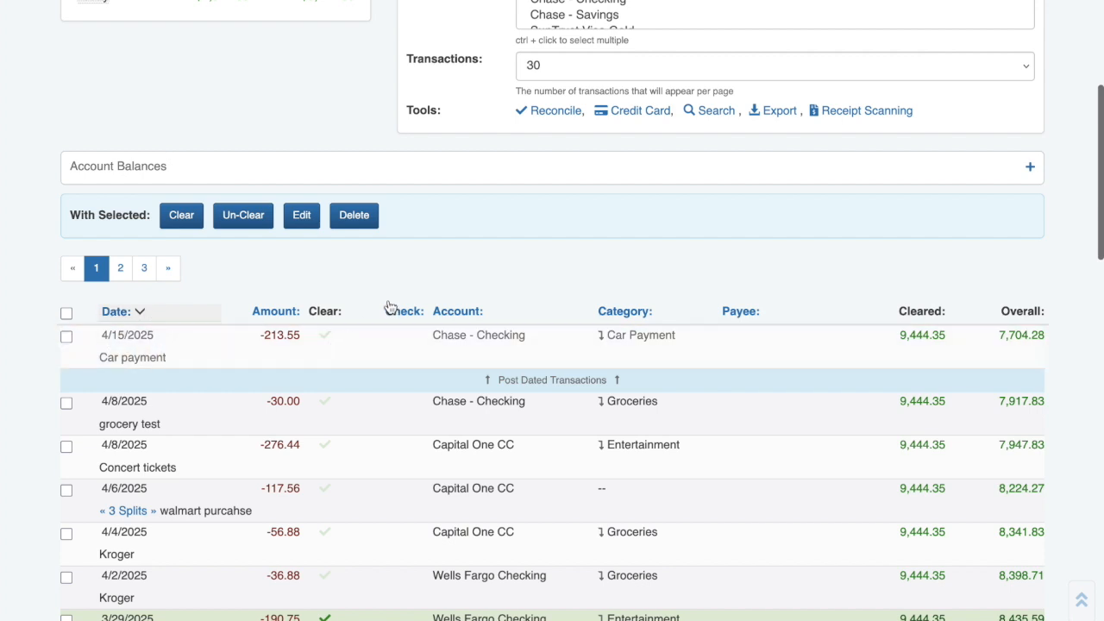
{"action": "scroll", "coordinate": [779, 273], "scroll_direction": "up", "scroll_amount": 4}
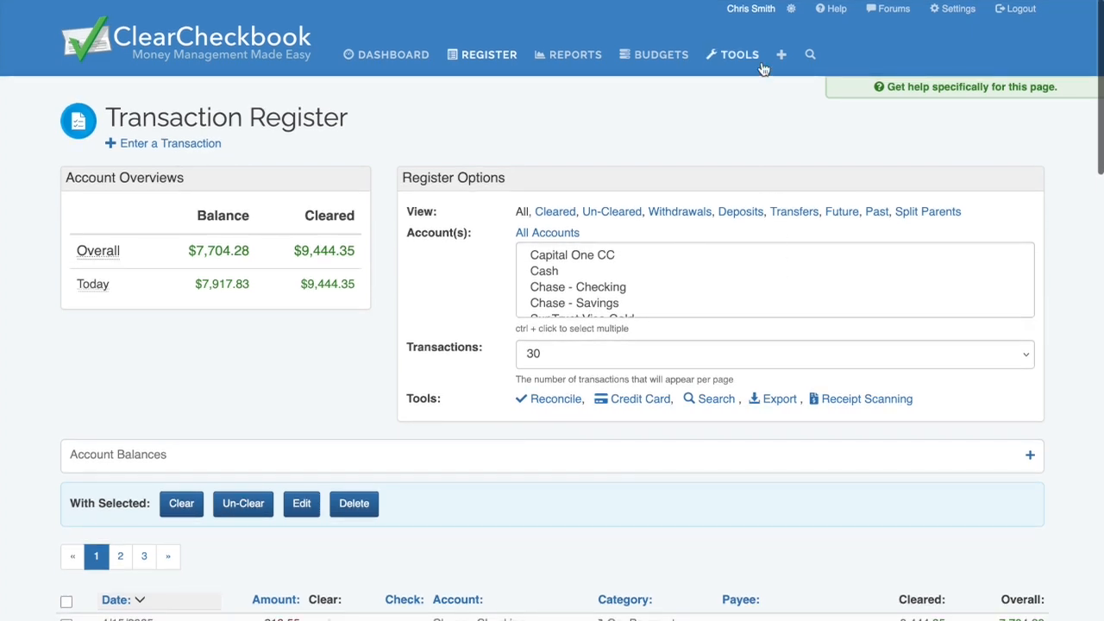
Return to the reminders tool, inspect the Auto loan reminder's edit form and leave it without saving.
{"action": "left_click", "coordinate": [752, 57]}
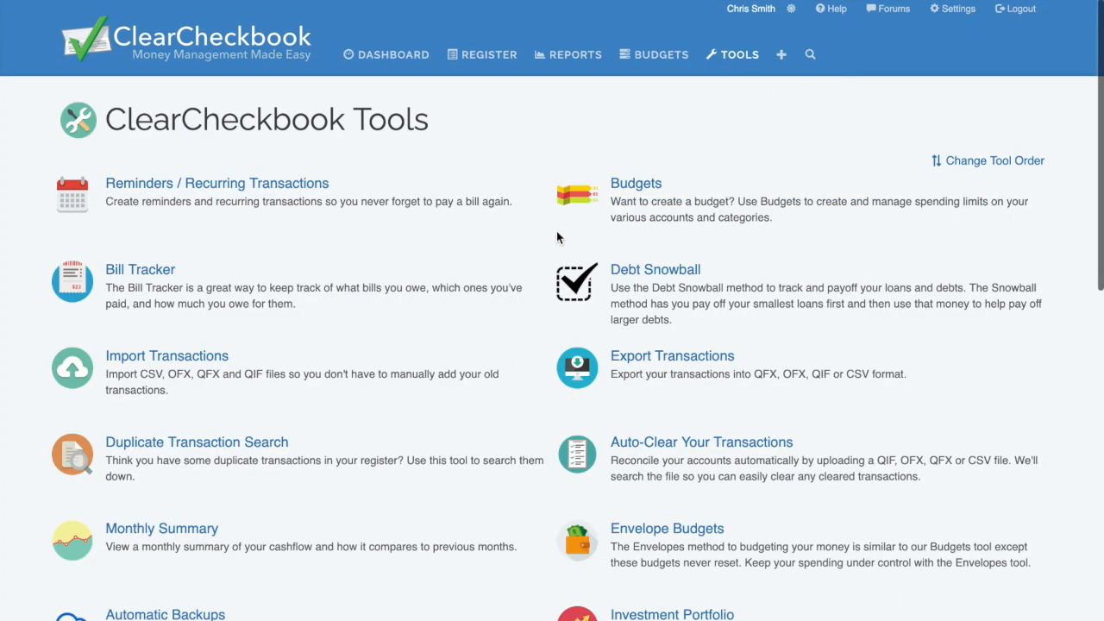
{"action": "left_click", "coordinate": [228, 186]}
{"action": "scroll", "coordinate": [509, 258], "scroll_direction": "down", "scroll_amount": 4}
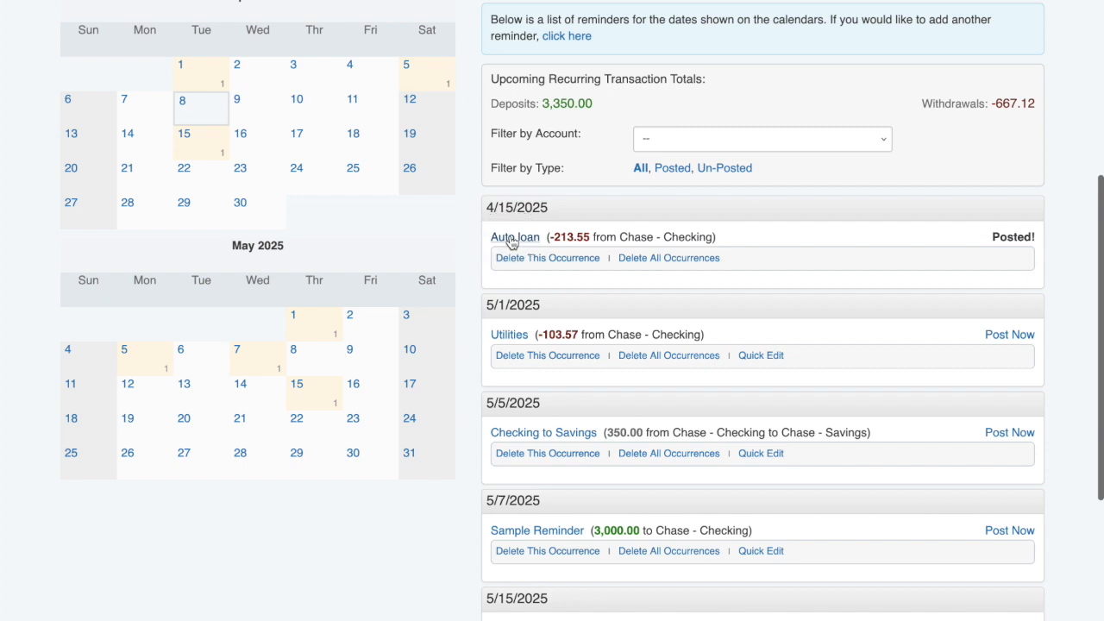
{"action": "left_click", "coordinate": [512, 238]}
{"action": "scroll", "coordinate": [501, 238], "scroll_direction": "down", "scroll_amount": 2}
{"action": "scroll", "coordinate": [496, 236], "scroll_direction": "down", "scroll_amount": 2}
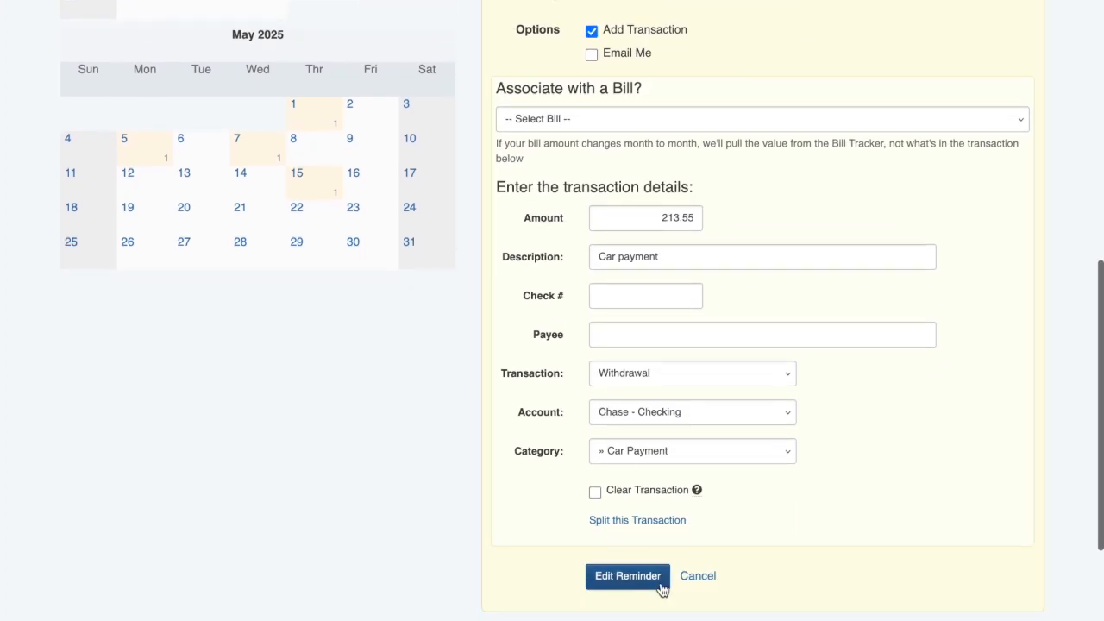
{"action": "left_click", "coordinate": [692, 580]}
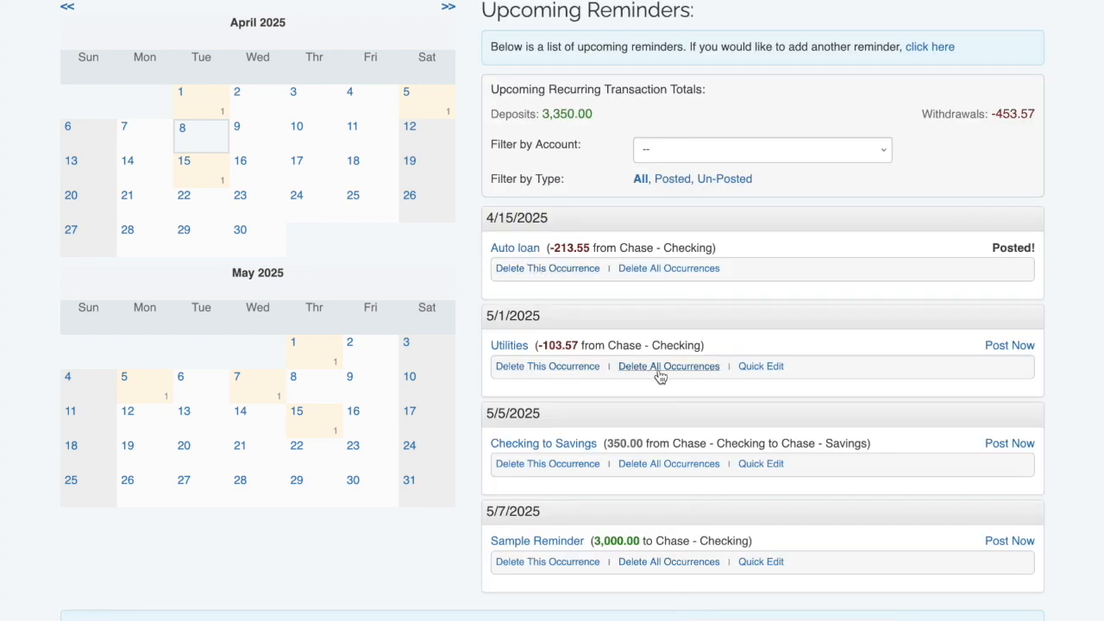
Inspect the quick-edit options for the 5/1/2025 Utilities occurrence and cancel without changes.
{"action": "left_click", "coordinate": [759, 367]}
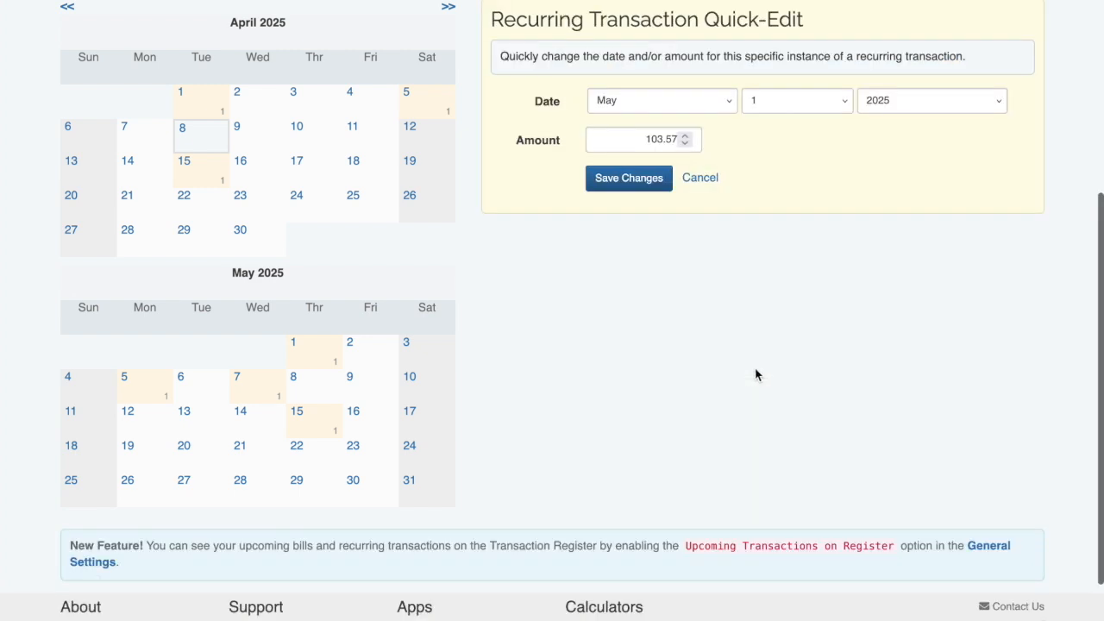
{"action": "scroll", "coordinate": [768, 179], "scroll_direction": "up", "scroll_amount": 1}
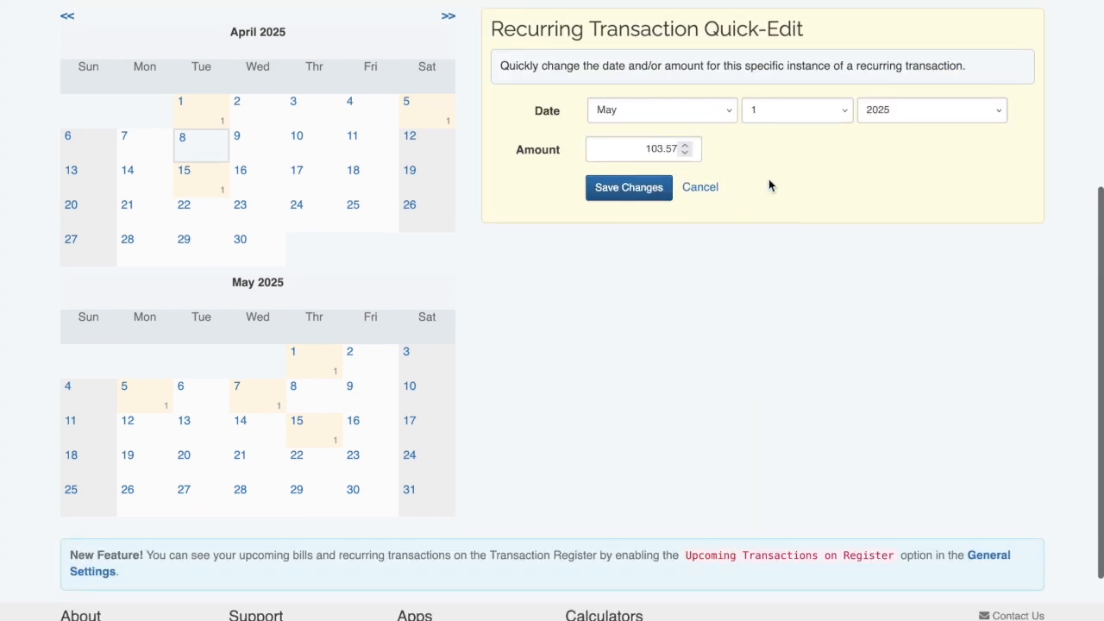
{"action": "left_click", "coordinate": [699, 252]}
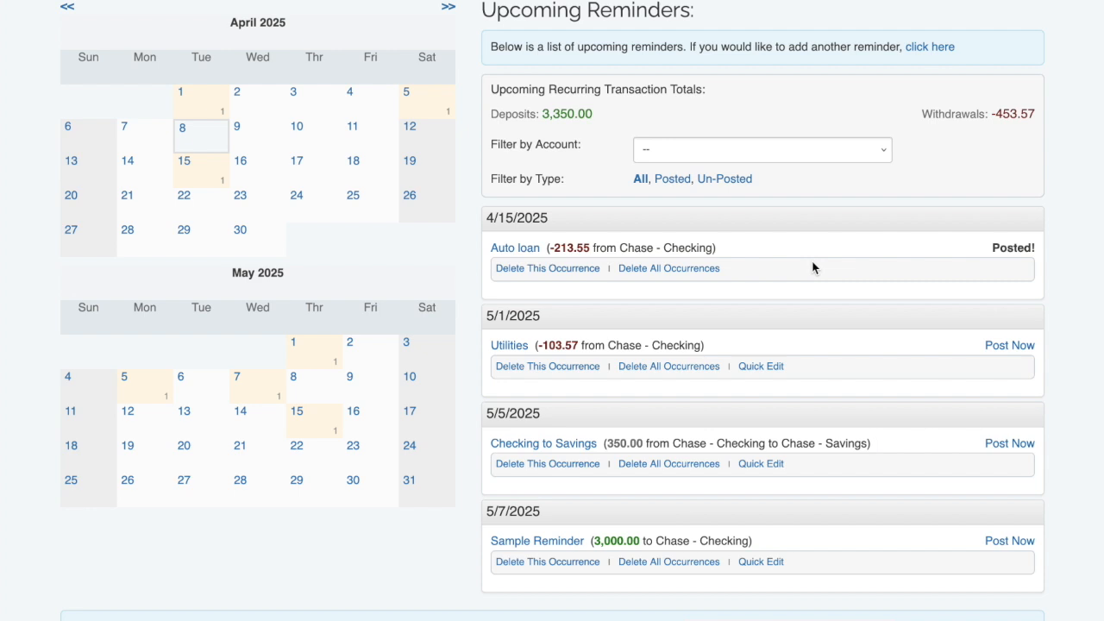
Review the Reminders / Recurring Transactions gadget on the dashboard, including its calendar and upcoming reminders.
{"action": "scroll", "coordinate": [811, 267], "scroll_direction": "up", "scroll_amount": 3}
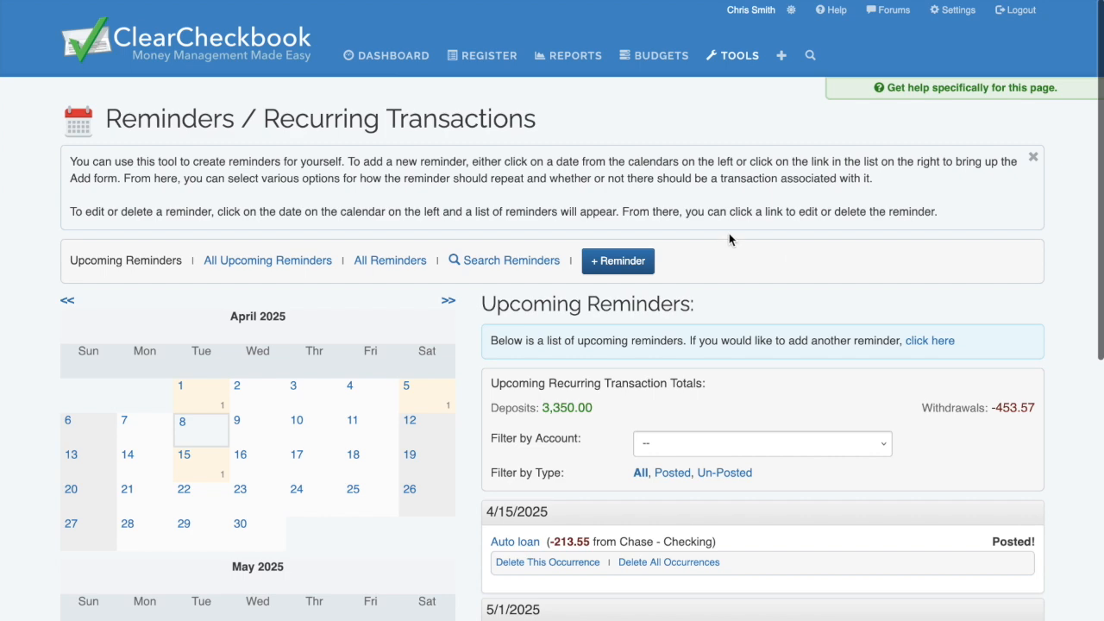
{"action": "left_click", "coordinate": [385, 57]}
{"action": "scroll", "coordinate": [757, 215], "scroll_direction": "down", "scroll_amount": 2}
{"action": "scroll", "coordinate": [939, 319], "scroll_direction": "down", "scroll_amount": 3}
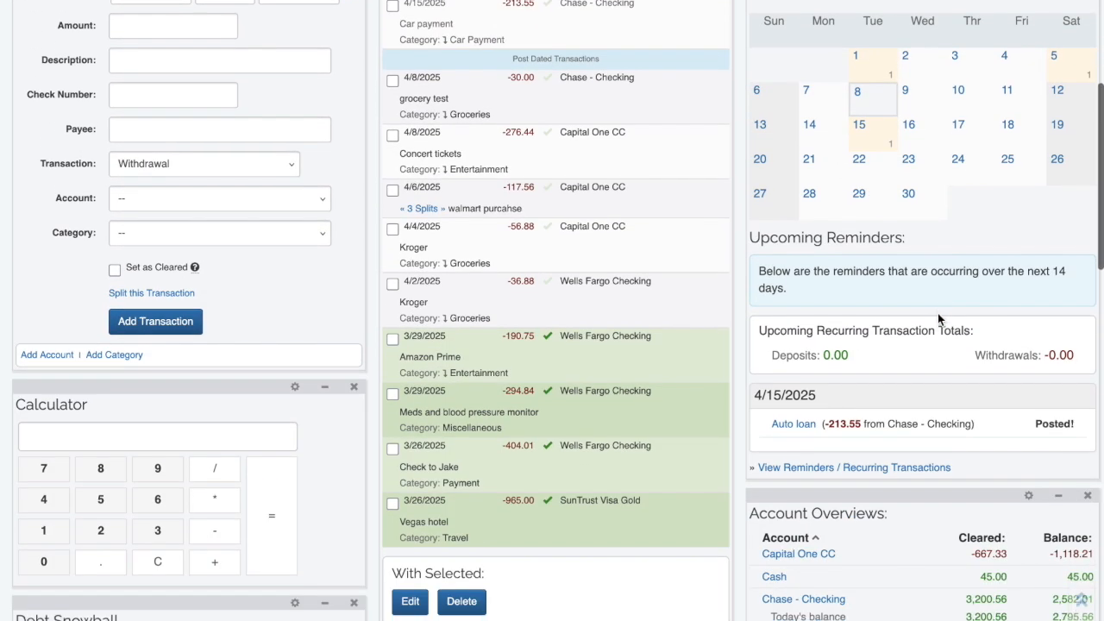
{"action": "scroll", "coordinate": [938, 319], "scroll_direction": "up", "scroll_amount": 4}
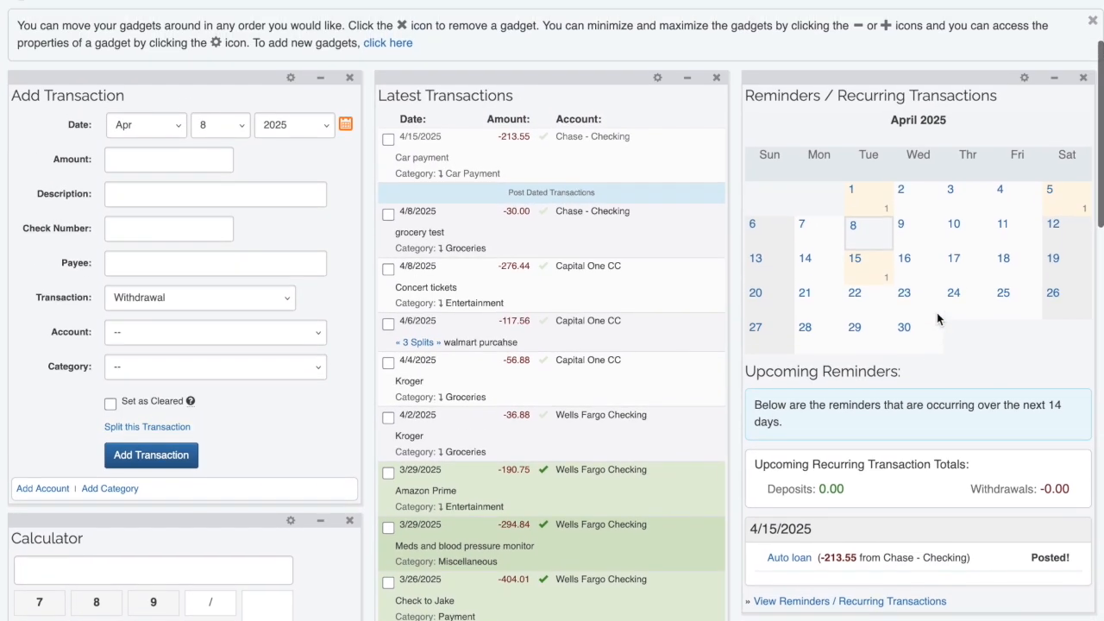
{"action": "scroll", "coordinate": [936, 319], "scroll_direction": "down", "scroll_amount": 1}
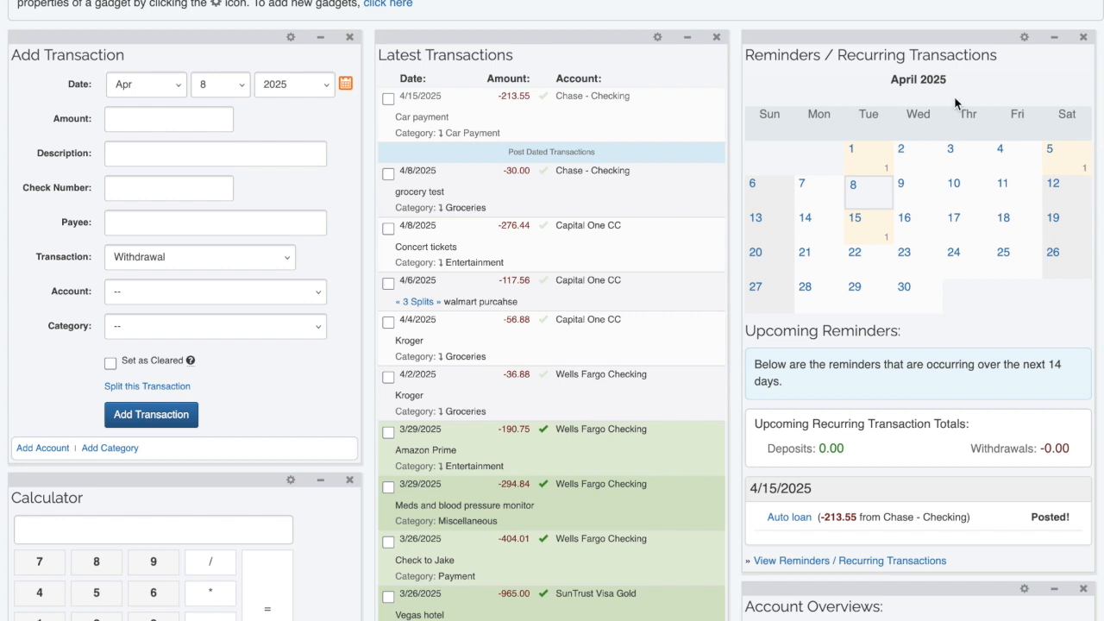
Return to the reminders tool and read its help article on page layout and adding reminders.
{"action": "scroll", "coordinate": [953, 129], "scroll_direction": "up", "scroll_amount": 3}
{"action": "left_click", "coordinate": [940, 189]}
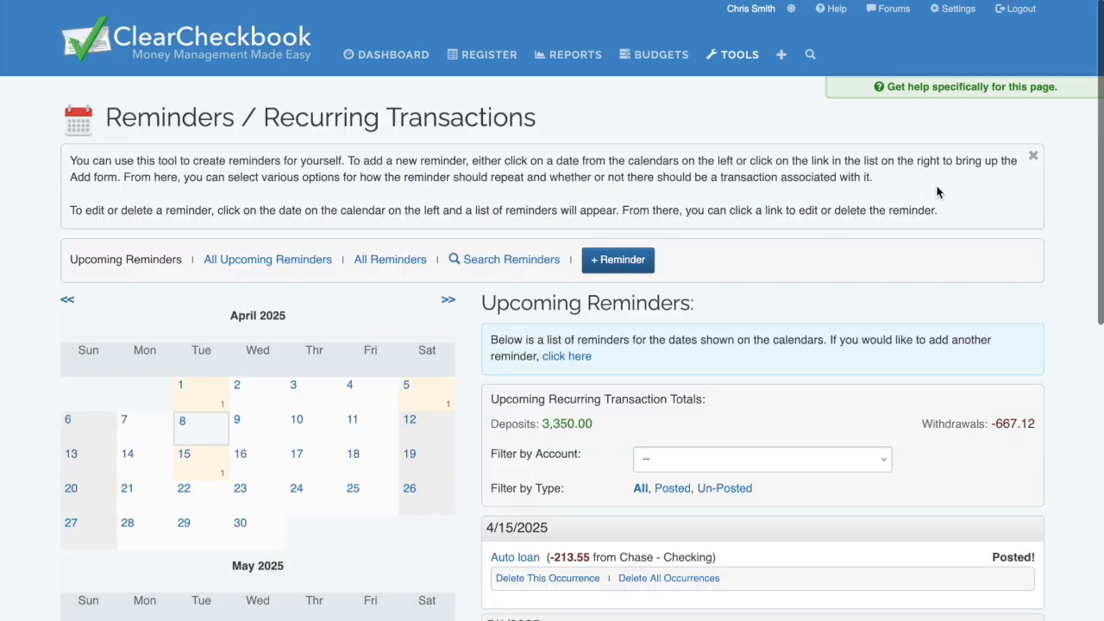
{"action": "left_click", "coordinate": [956, 89]}
{"action": "scroll", "coordinate": [738, 231], "scroll_direction": "down", "scroll_amount": 3}
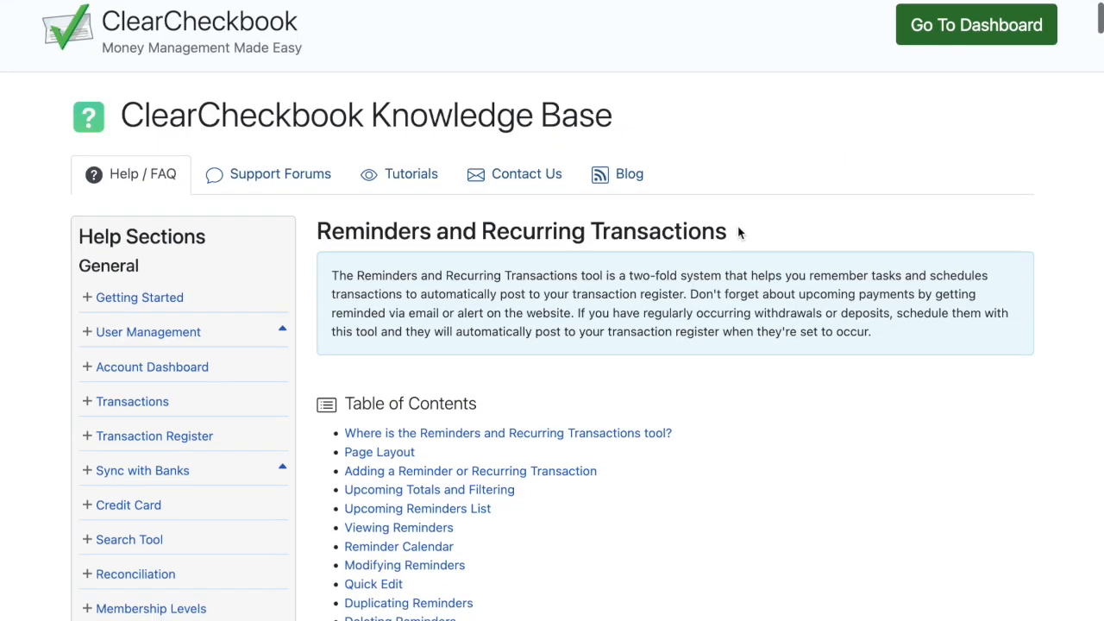
{"action": "scroll", "coordinate": [738, 232], "scroll_direction": "down", "scroll_amount": 7}
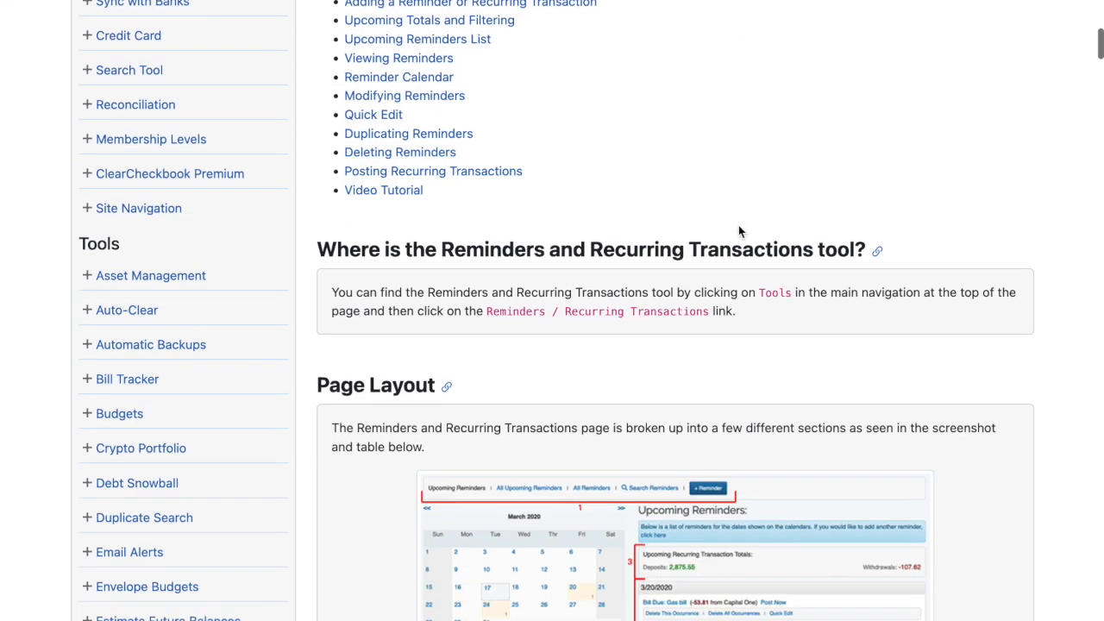
{"action": "scroll", "coordinate": [738, 232], "scroll_direction": "down", "scroll_amount": 7}
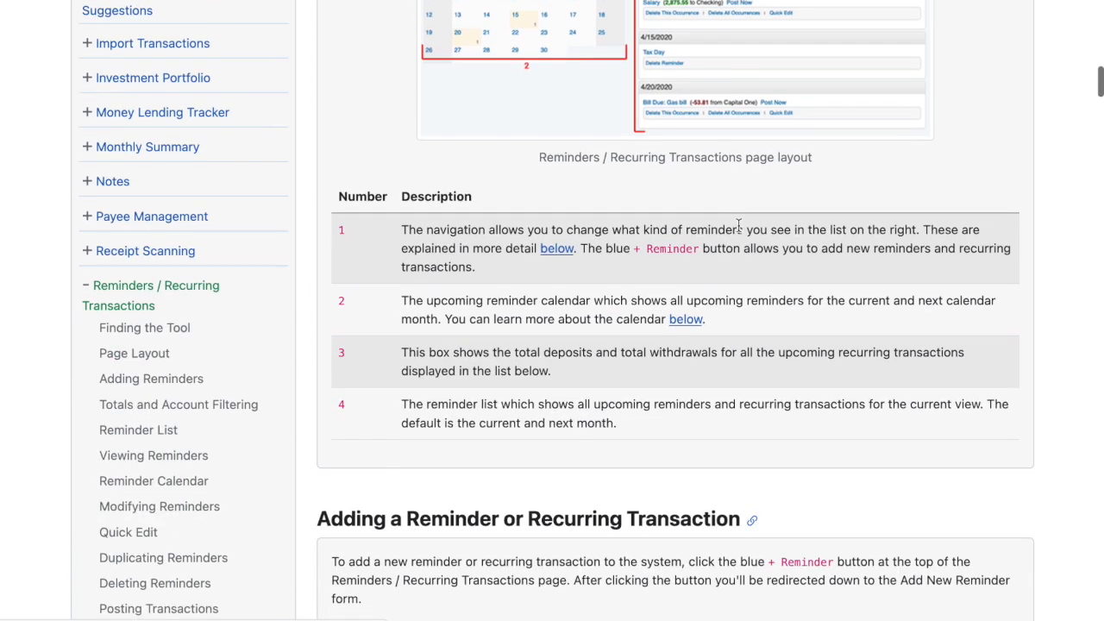
{"action": "scroll", "coordinate": [738, 231], "scroll_direction": "down", "scroll_amount": 3}
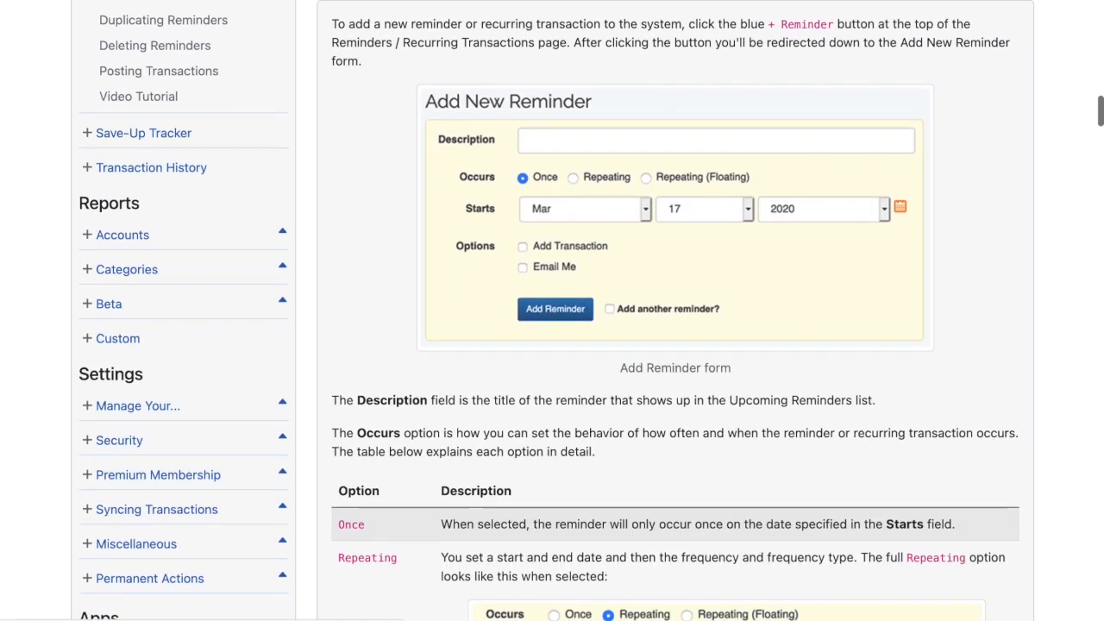